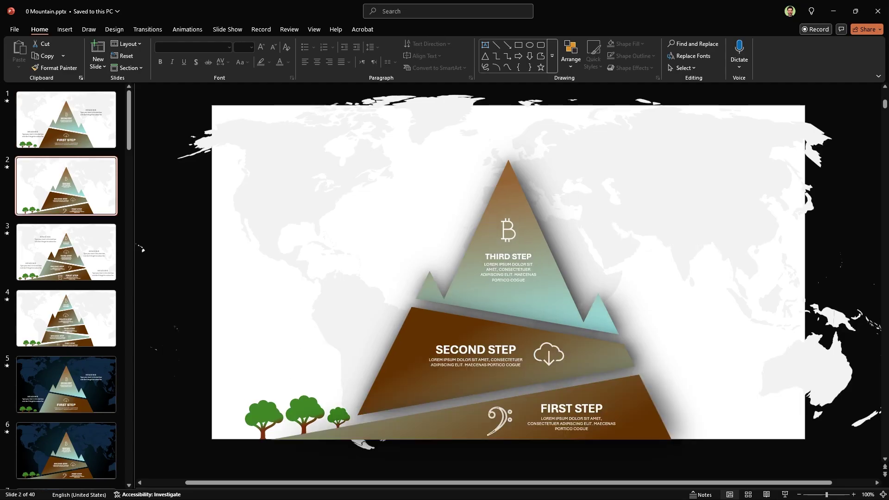
Step: Step through the four-step, five-step and dark two-step pyramid slides of the template deck
{"action": "key", "text": "Down"}
{"action": "key", "text": "Down"}
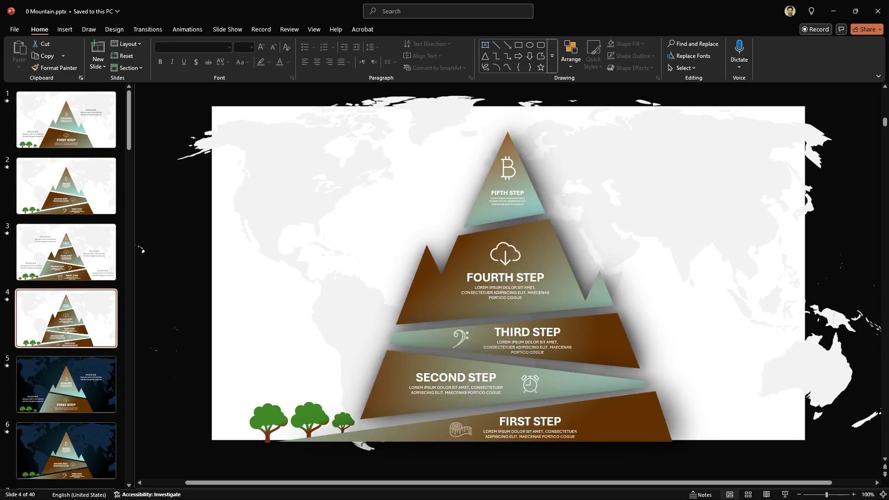
{"action": "key", "text": "Down"}
{"action": "key", "text": "Down"}
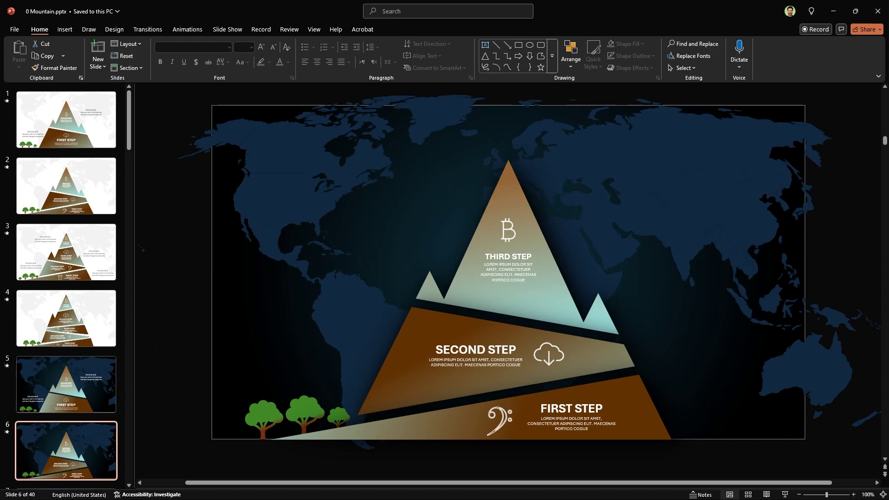
{"action": "key", "text": "Down"}
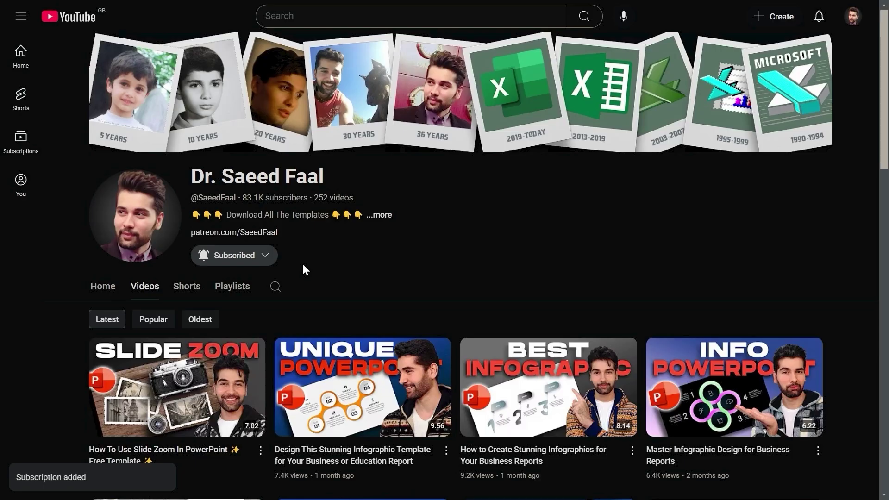
Step: Go to the creator's Patreon page and scroll past the membership tiers to the template posts
{"action": "left_click", "coordinate": [254, 232]}
{"action": "scroll", "coordinate": [734, 330], "scroll_direction": "down", "scroll_amount": 8}
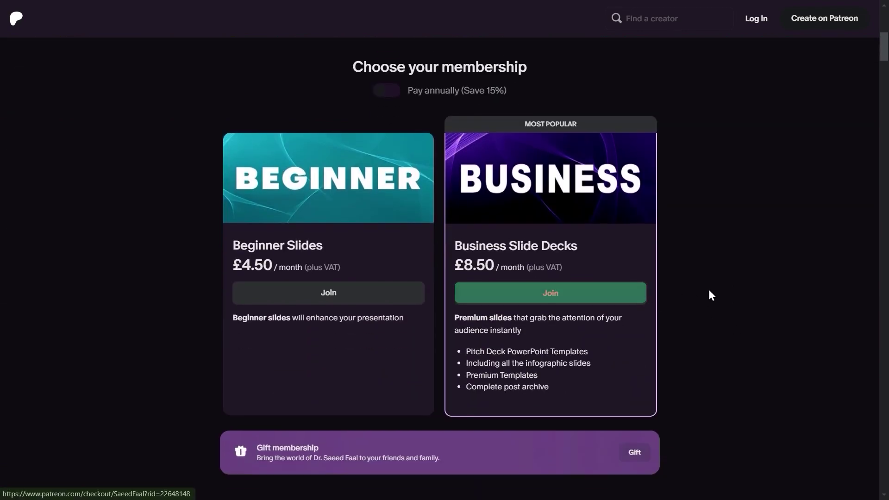
{"action": "scroll", "coordinate": [710, 283], "scroll_direction": "down", "scroll_amount": 5}
{"action": "scroll", "coordinate": [710, 283], "scroll_direction": "down", "scroll_amount": 9}
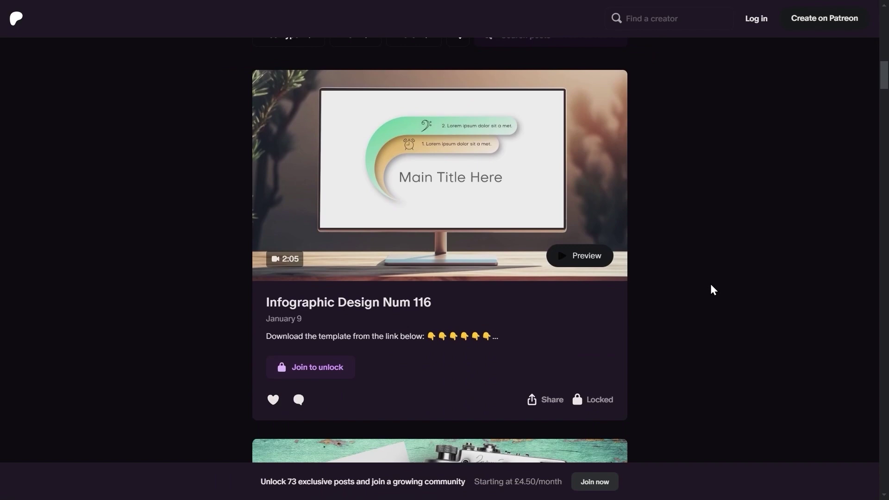
{"action": "scroll", "coordinate": [710, 287], "scroll_direction": "down", "scroll_amount": 10}
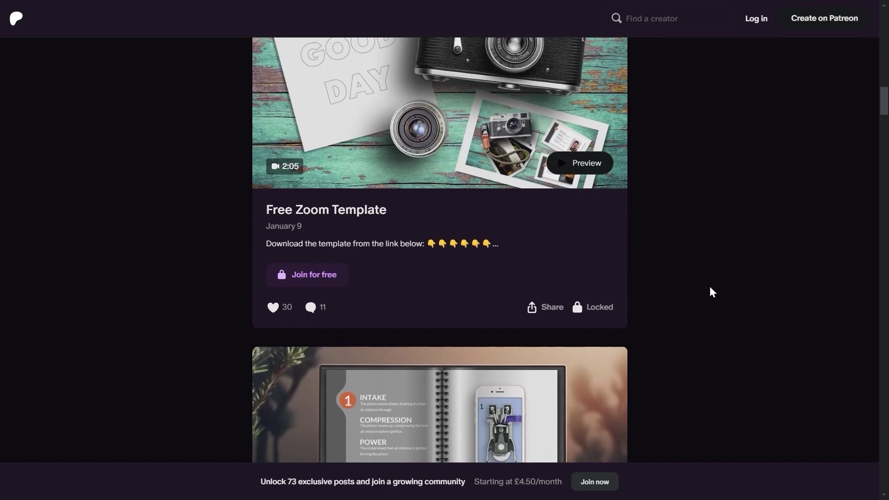
{"action": "scroll", "coordinate": [710, 287], "scroll_direction": "down", "scroll_amount": 12}
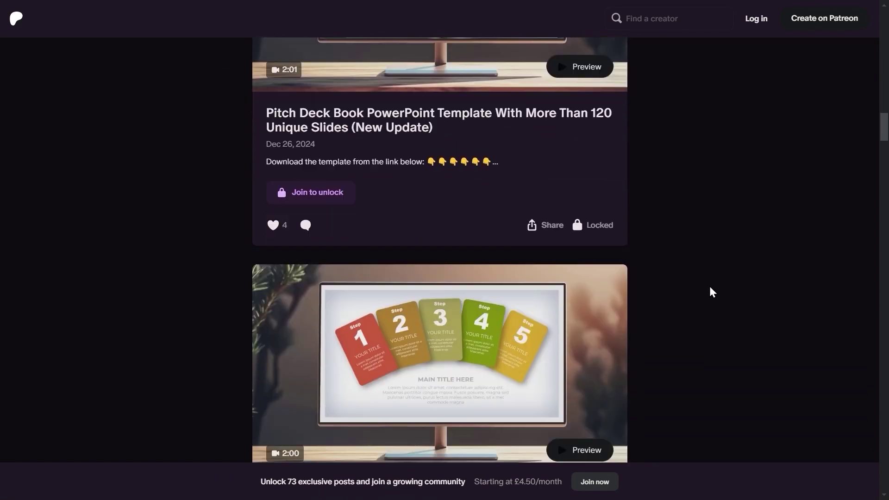
{"action": "scroll", "coordinate": [711, 292], "scroll_direction": "down", "scroll_amount": 11}
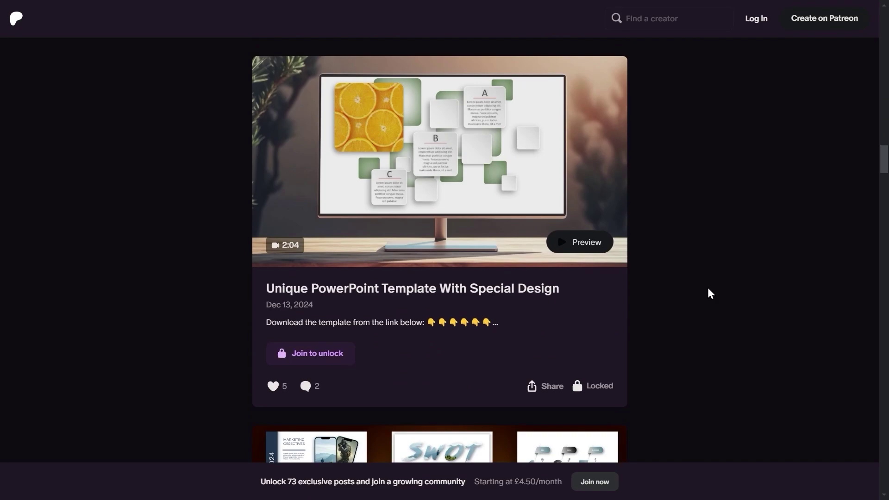
{"action": "scroll", "coordinate": [710, 292], "scroll_direction": "down", "scroll_amount": 1}
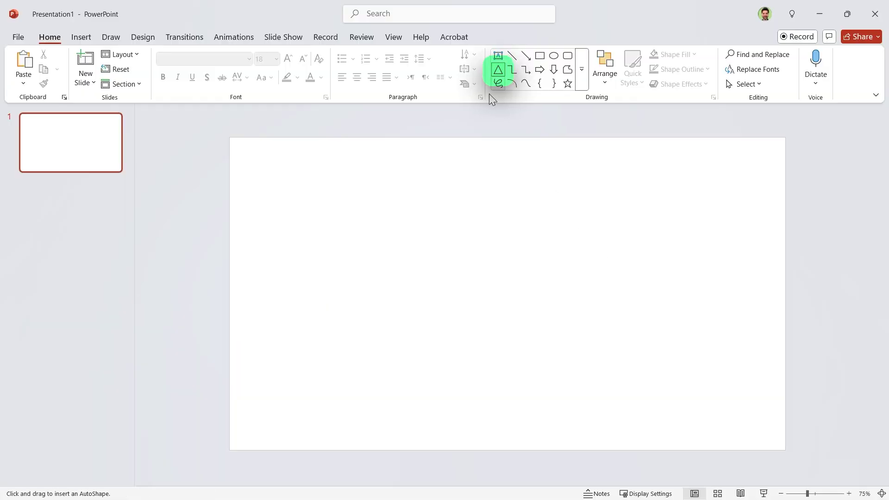
Step: Draw a 6.5 x 6 inch triangle centred horizontally on the slide's bottom edge
{"action": "left_click_drag", "start_coordinate": [442, 188], "coordinate": [651, 399]}
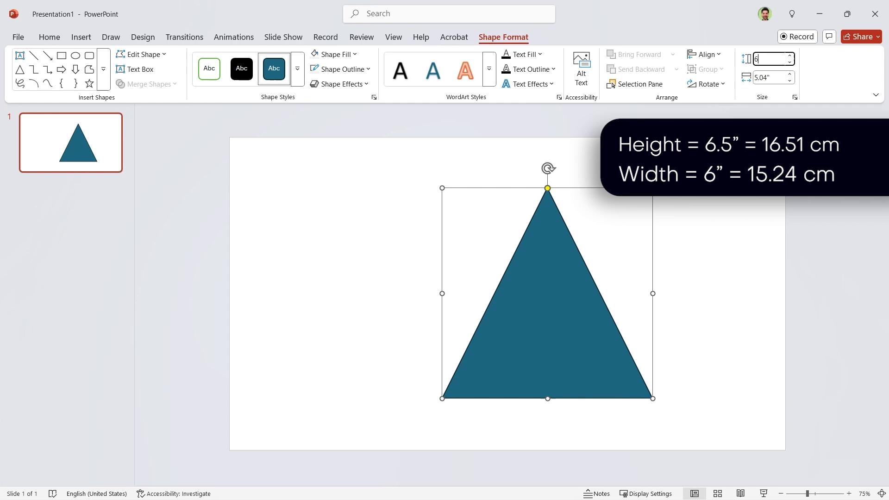
{"action": "left_click", "coordinate": [779, 78]}
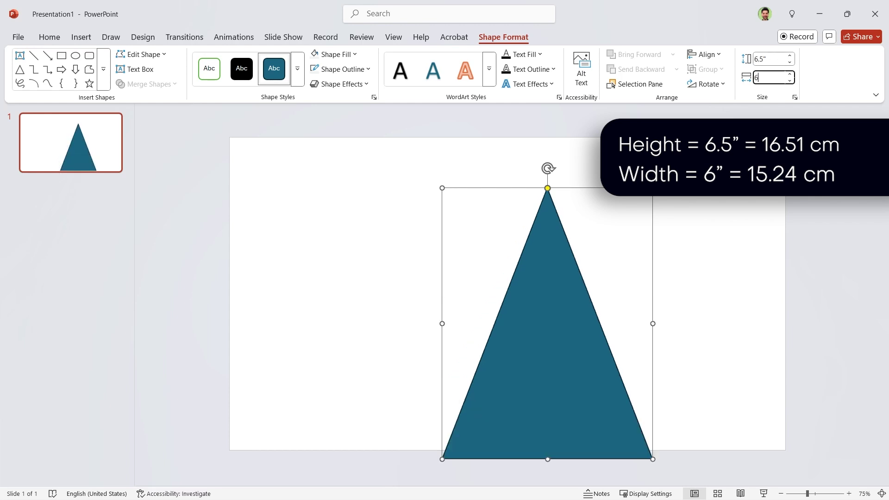
{"action": "type", "text": "6"}
{"action": "key", "text": "Return"}
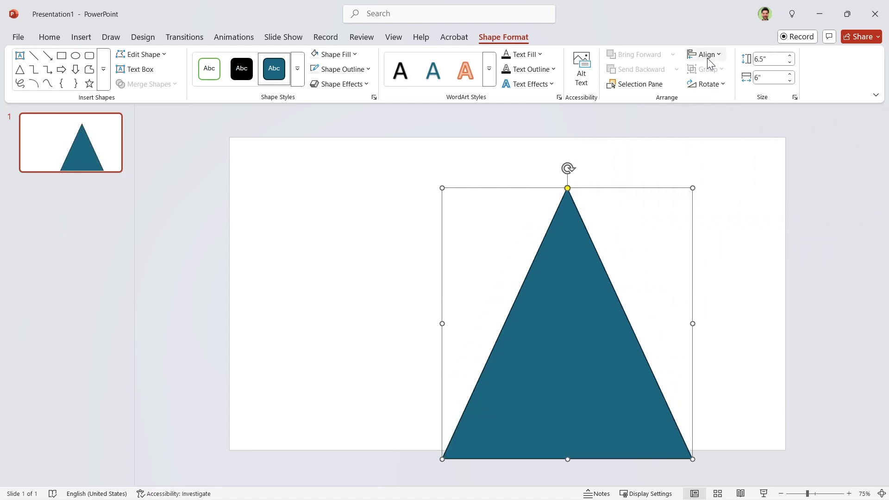
{"action": "left_click", "coordinate": [707, 58]}
{"action": "left_click", "coordinate": [712, 87]}
{"action": "left_click", "coordinate": [707, 57]}
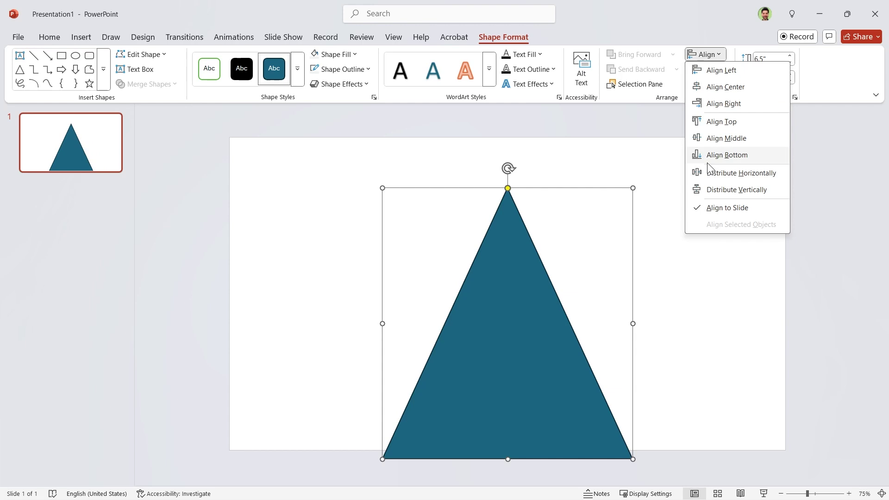
{"action": "left_click", "coordinate": [712, 156]}
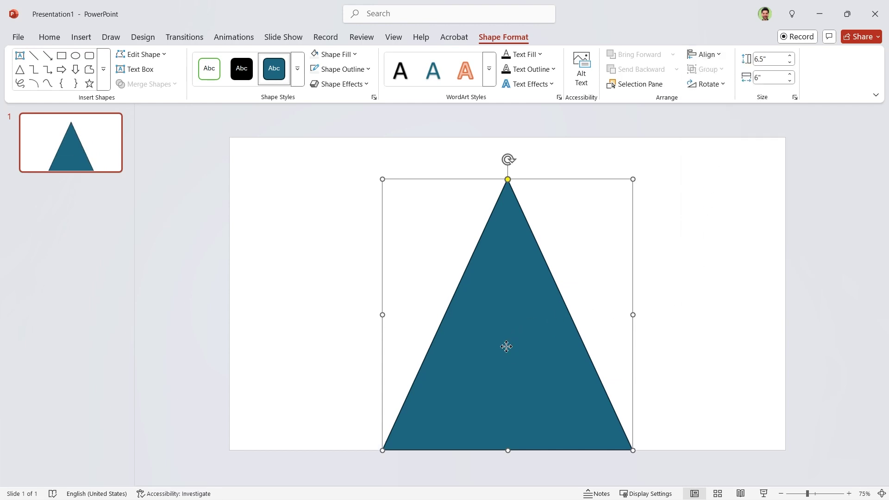
Step: Add a 3.5-inch triangle copy overlapping the big peak's right side, resting on the slide bottom
{"action": "left_click_drag", "start_coordinate": [507, 346], "coordinate": [579, 297], "text": "ctrl"}
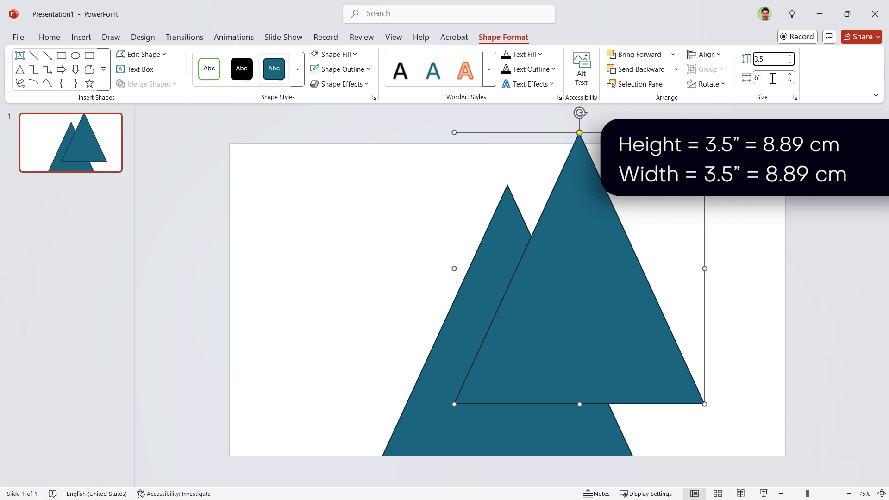
{"action": "type", "text": "3.5"}
{"action": "left_click", "coordinate": [773, 79]}
{"action": "type", "text": "3.5"}
{"action": "key", "text": "Return"}
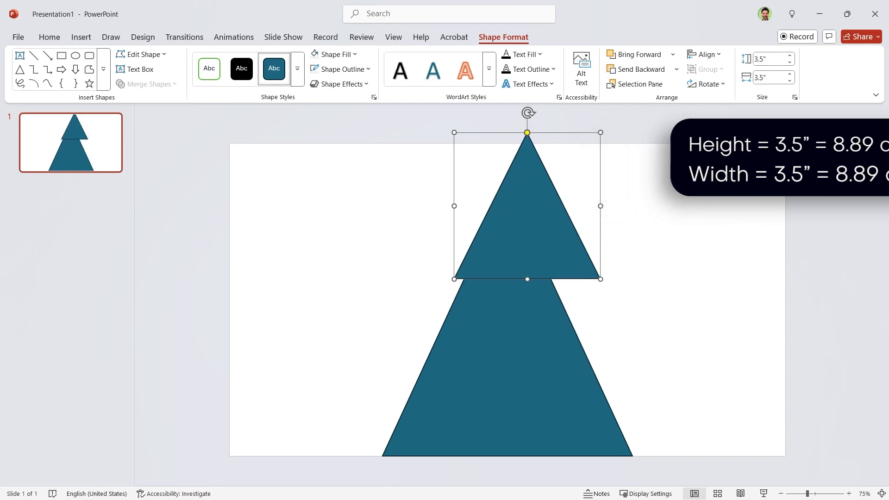
{"action": "left_click_drag", "start_coordinate": [556, 247], "coordinate": [679, 278]}
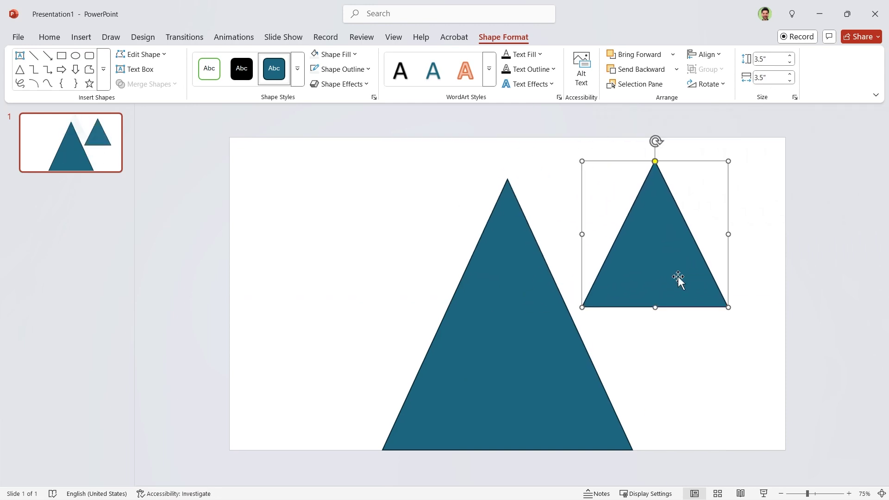
{"action": "left_click", "coordinate": [704, 54]}
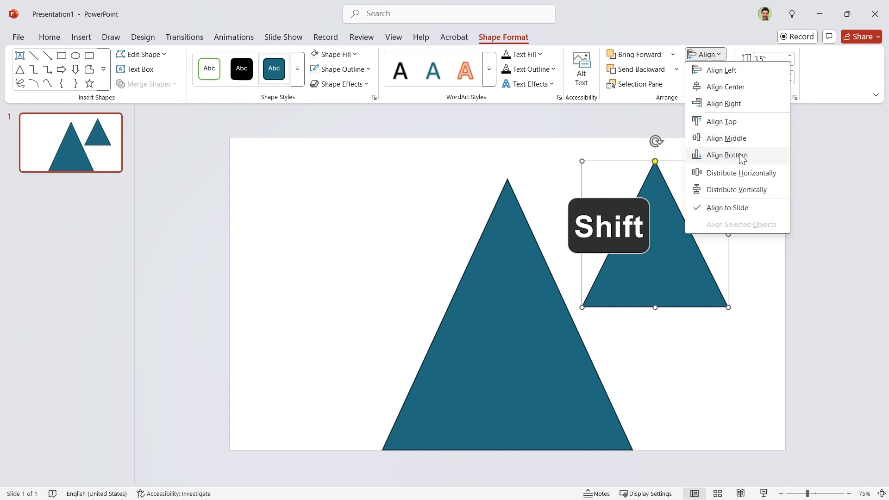
{"action": "left_click", "coordinate": [724, 154], "text": "shift"}
{"action": "left_click_drag", "start_coordinate": [655, 411], "coordinate": [582, 413]}
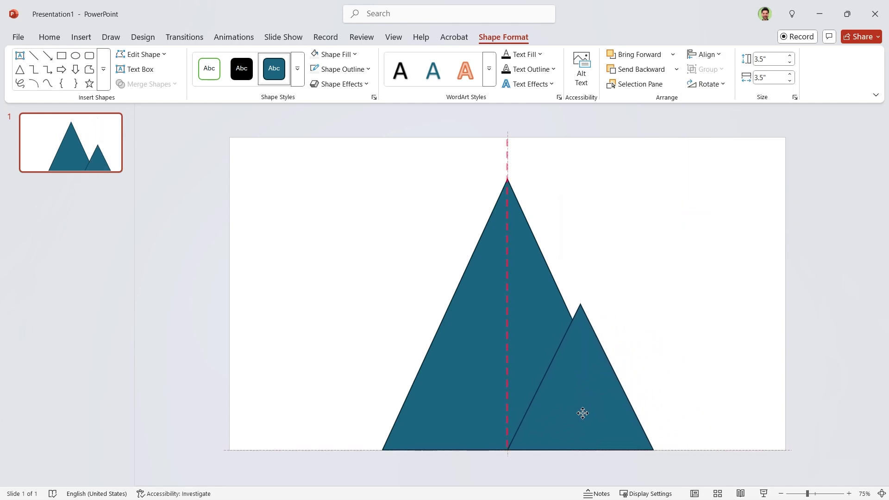
{"action": "left_click", "coordinate": [716, 355]}
Step: Add a 4-inch triangle copy on the left side, its base on the slide bottom
{"action": "left_click_drag", "start_coordinate": [565, 404], "coordinate": [364, 343]}
{"action": "left_click", "coordinate": [776, 58]}
{"action": "type", "text": "4"}
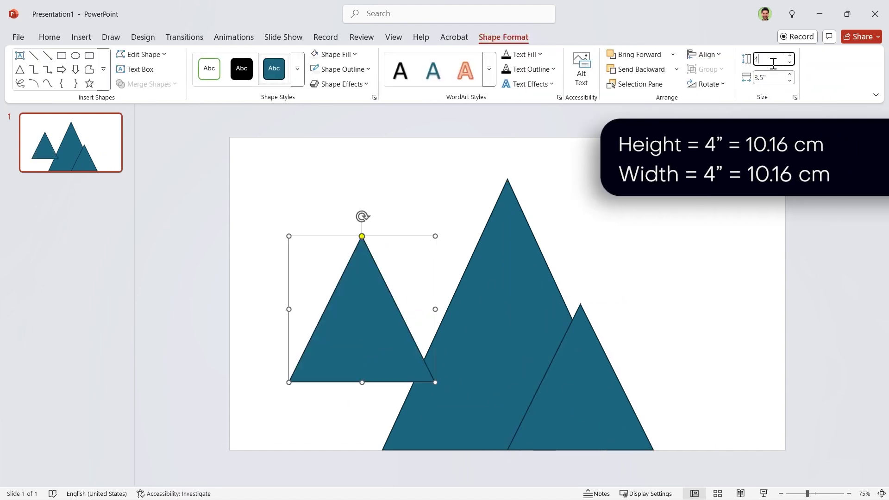
{"action": "key", "text": "Tab"}
{"action": "type", "text": "4"}
{"action": "key", "text": "Return"}
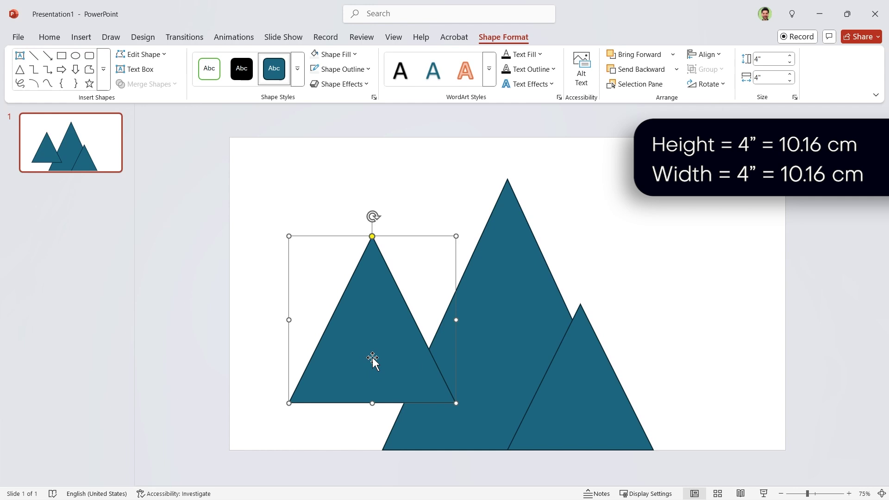
{"action": "left_click_drag", "start_coordinate": [374, 362], "coordinate": [391, 397]}
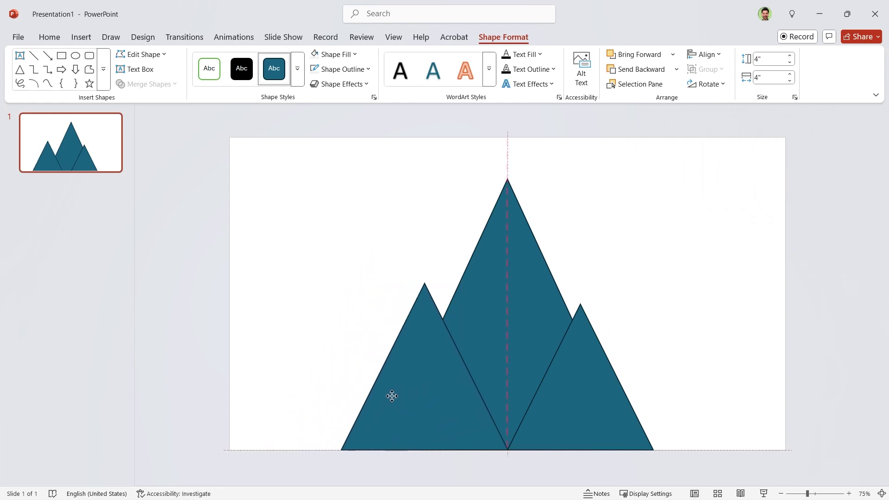
{"action": "left_click", "coordinate": [678, 362]}
Step: Draw a thin rectangle bar sized 0.2 x 13.33 inches
{"action": "left_click", "coordinate": [540, 56]}
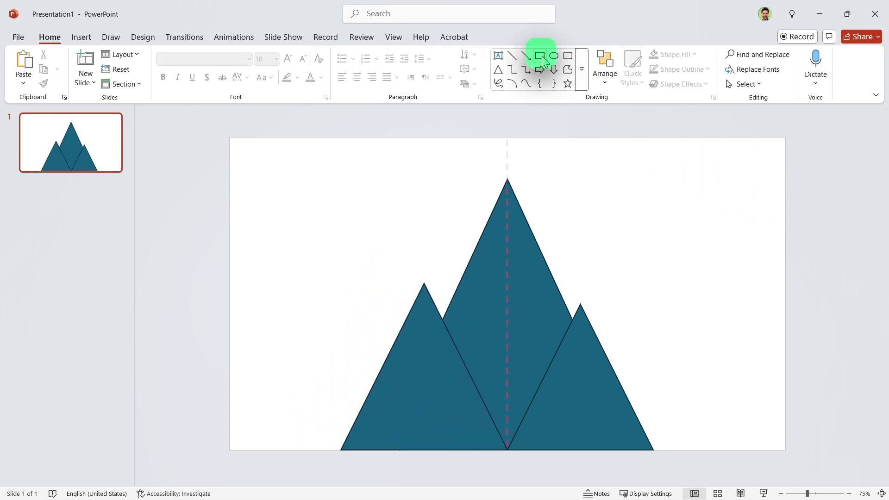
{"action": "mouse_move", "coordinate": [307, 213]}
{"action": "left_mouse_down"}
{"action": "mouse_move", "coordinate": [659, 272]}
{"action": "mouse_move", "coordinate": [694, 249]}
{"action": "left_mouse_up"}
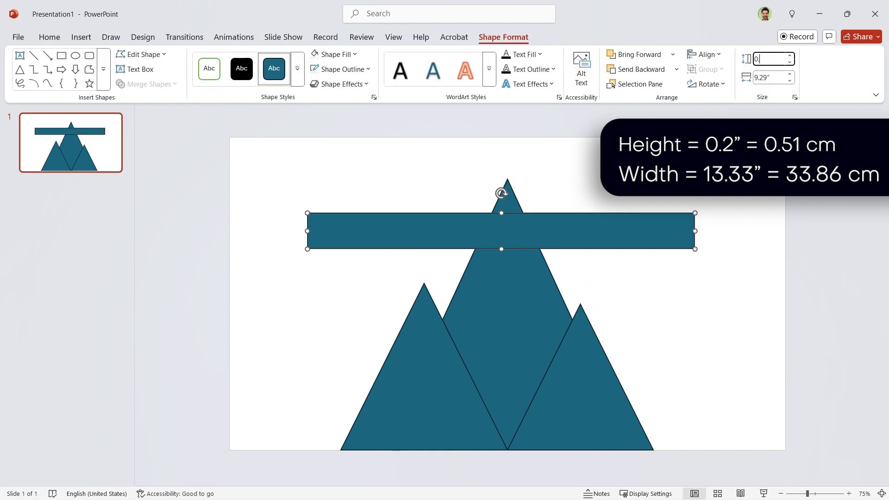
{"action": "left_click", "coordinate": [777, 76]}
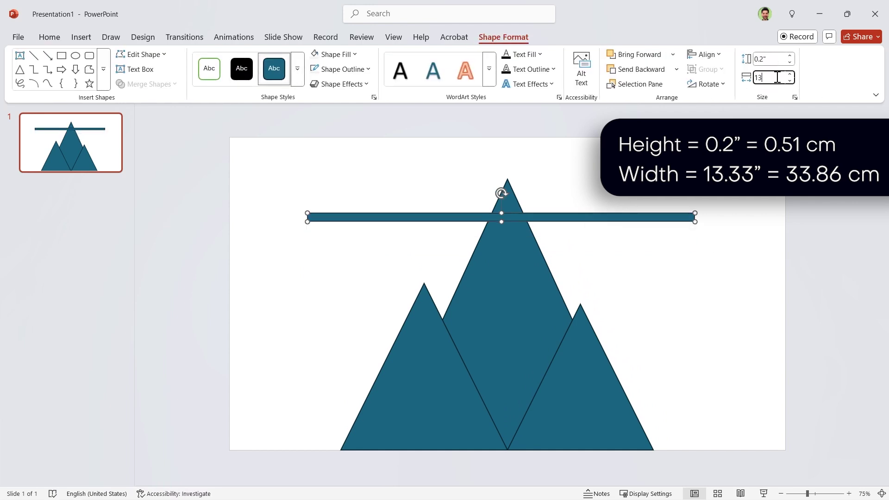
{"action": "key", "text": "Return"}
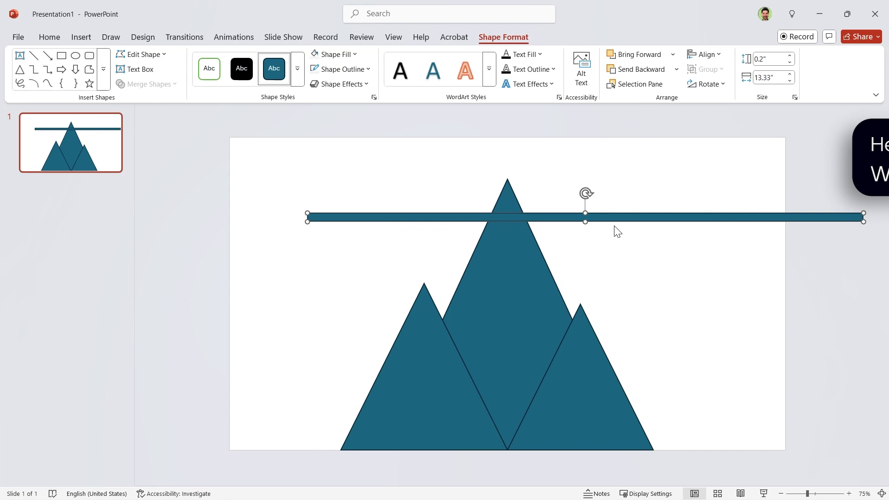
Step: Align the bar bottom-centre on the slide and duplicate it up to mid-slide
{"action": "left_click", "coordinate": [704, 54]}
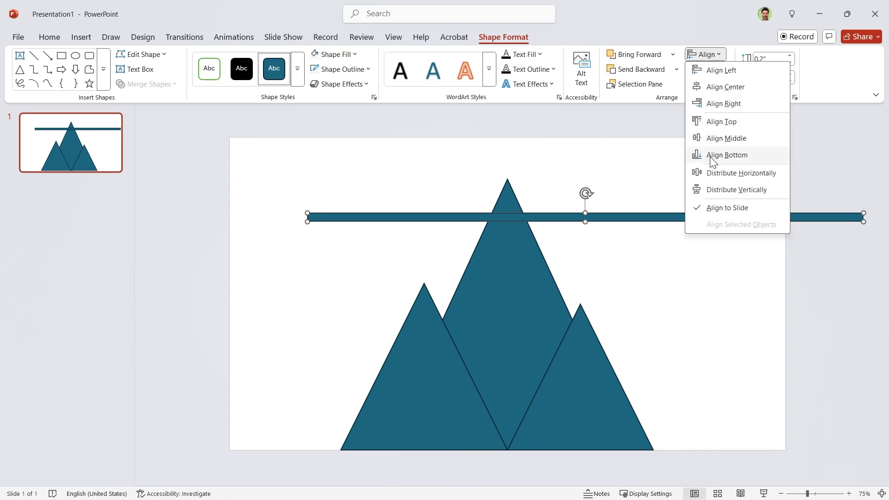
{"action": "left_click", "coordinate": [726, 156]}
{"action": "left_click", "coordinate": [705, 55]}
{"action": "left_click", "coordinate": [707, 91]}
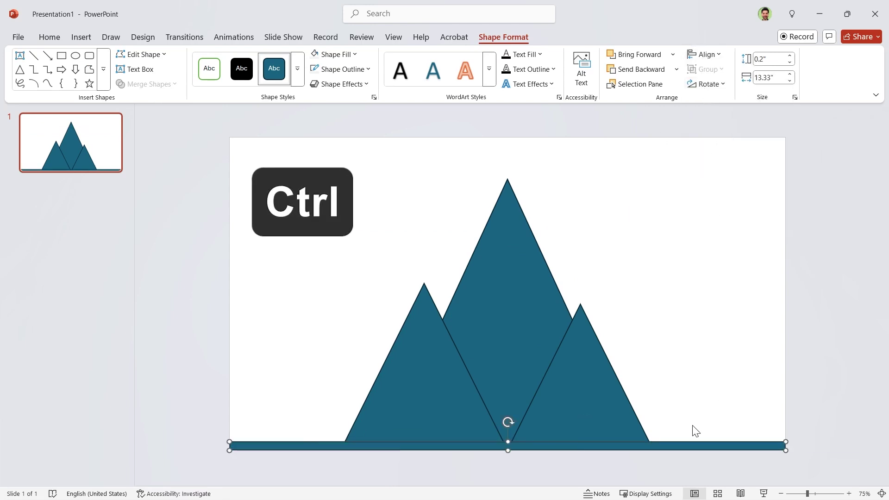
{"action": "left_click_drag", "start_coordinate": [685, 446], "coordinate": [675, 269]}
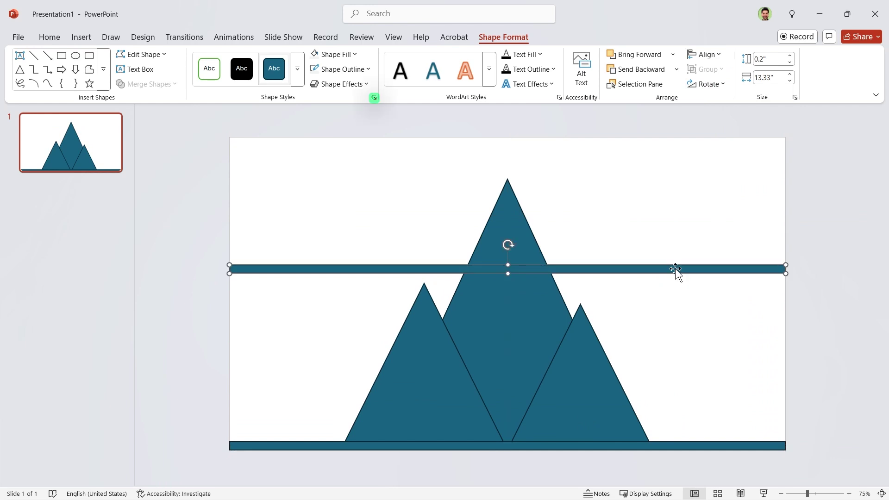
Step: Rotate the bar -10° and align it to the slide's left and bottom edges
{"action": "left_click", "coordinate": [374, 98]}
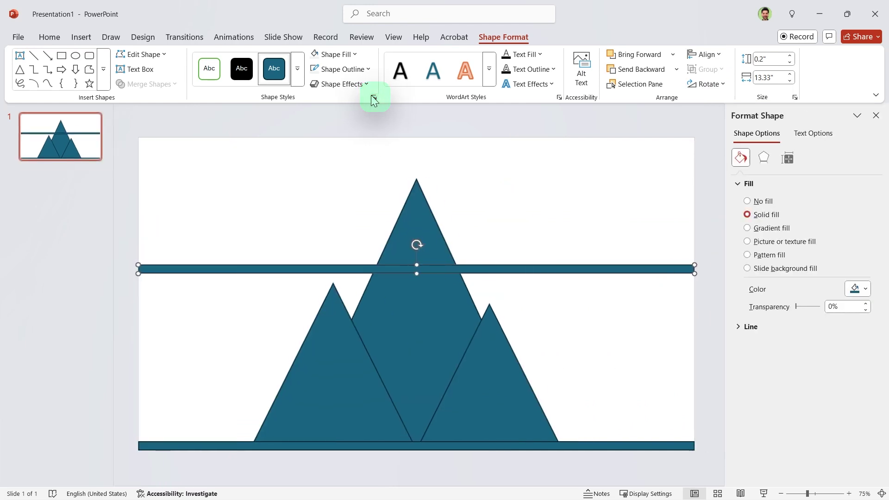
{"action": "left_click", "coordinate": [786, 158]}
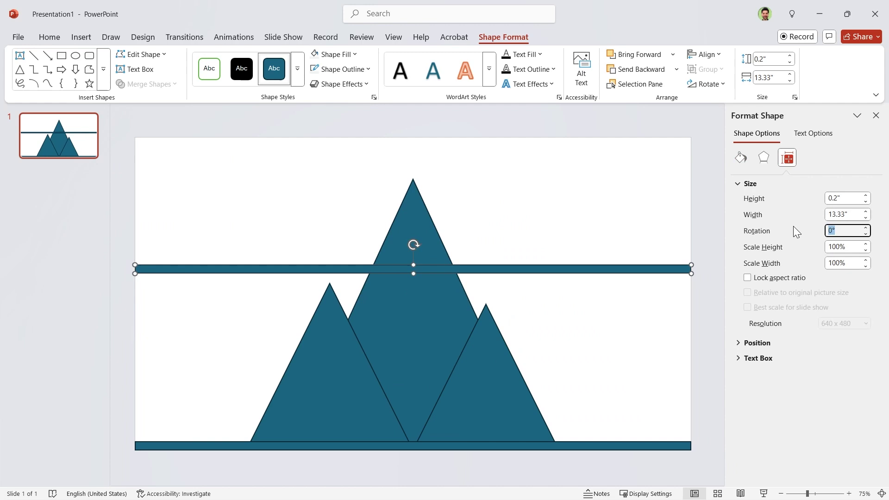
{"action": "type", "text": "-10"}
{"action": "key", "text": "Return"}
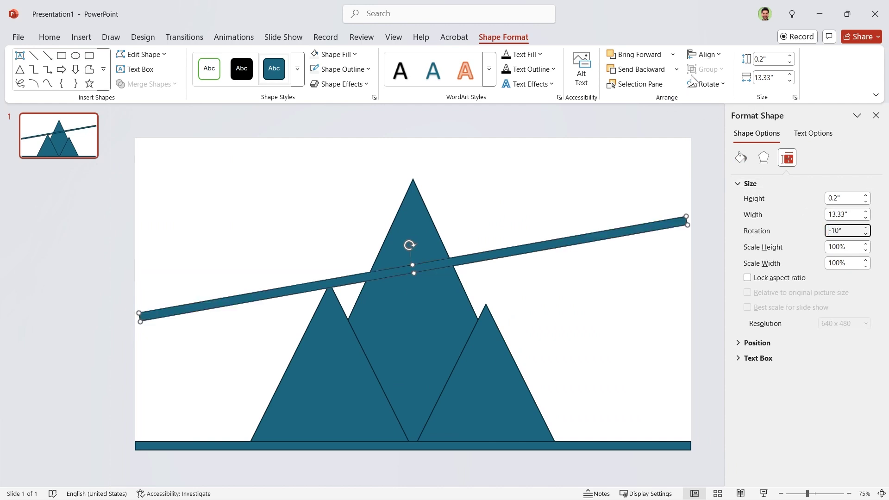
{"action": "left_click", "coordinate": [705, 54]}
{"action": "left_click", "coordinate": [720, 69]}
{"action": "left_click", "coordinate": [707, 55]}
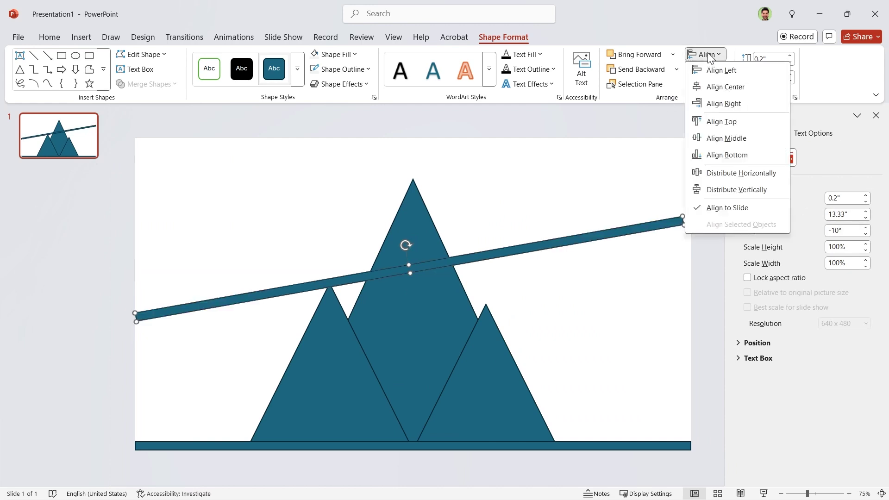
{"action": "left_click", "coordinate": [727, 155]}
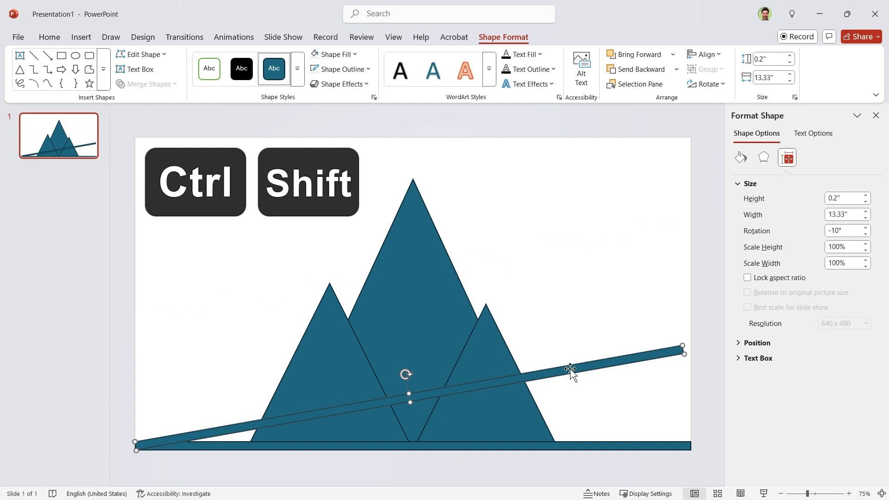
Step: Duplicate the tilted bar higher up, then add a lower copy rotated 10° sloping downward
{"action": "left_click_drag", "start_coordinate": [570, 369], "coordinate": [564, 234]}
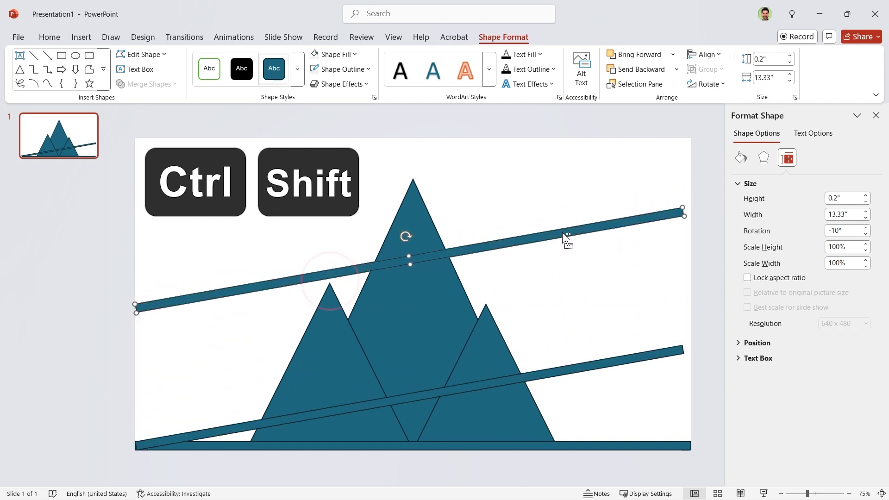
{"action": "left_click", "coordinate": [572, 295]}
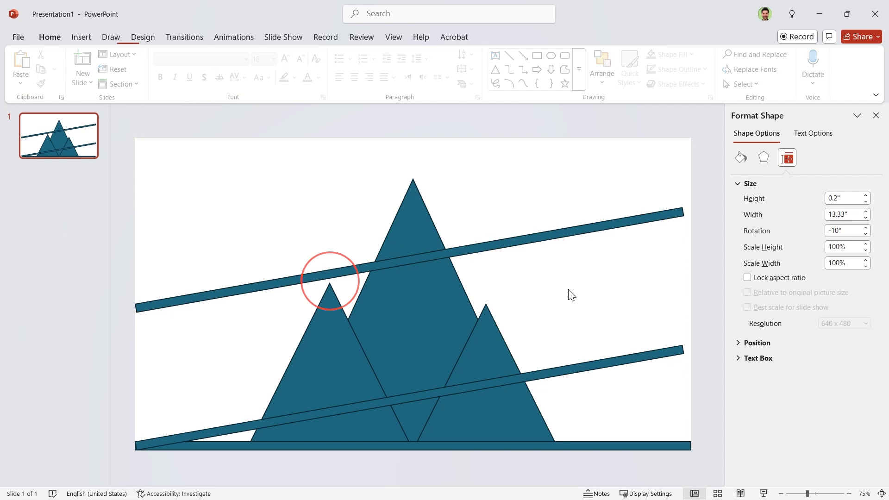
{"action": "left_click_drag", "start_coordinate": [508, 241], "coordinate": [516, 293]}
{"action": "left_click", "coordinate": [790, 157]}
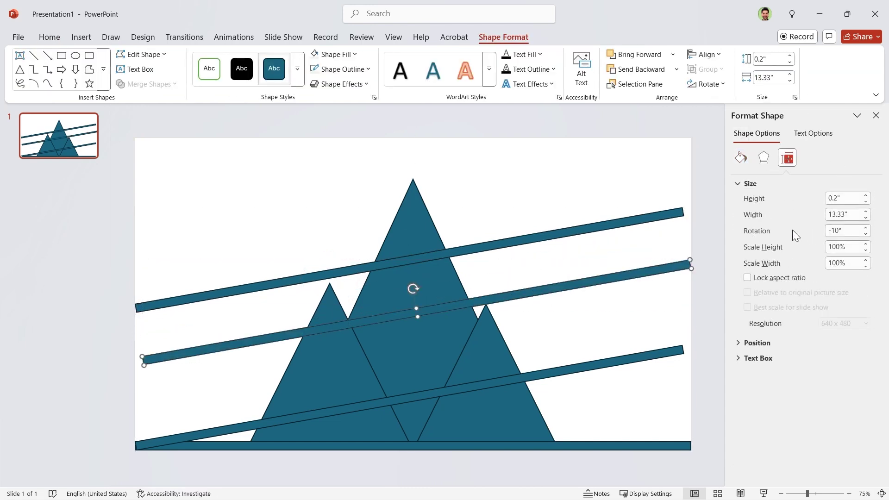
{"action": "double_click", "coordinate": [845, 231]}
{"action": "type", "text": "10"}
{"action": "key", "text": "Return"}
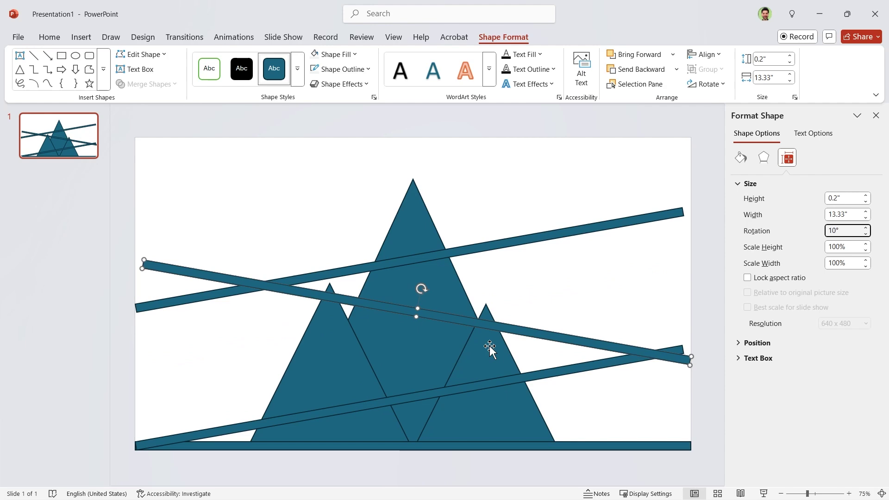
{"action": "left_click_drag", "start_coordinate": [512, 328], "coordinate": [506, 359]}
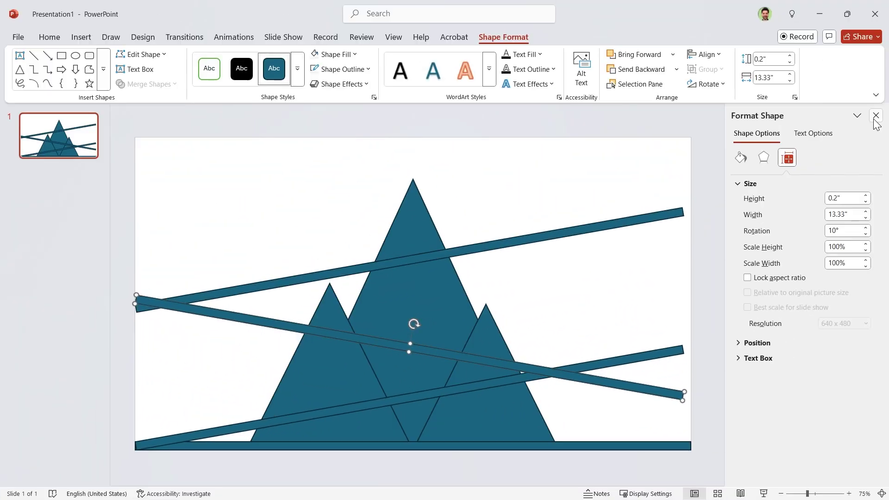
{"action": "left_click", "coordinate": [876, 116]}
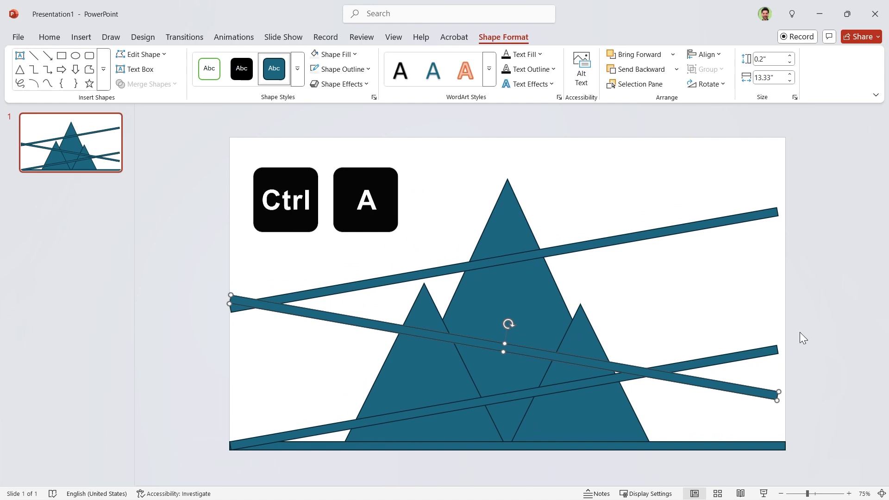
Step: Select all shapes and split them into fragments with Merge Shapes > Fragment
{"action": "left_click", "coordinate": [815, 333]}
{"action": "key", "text": "ctrl+a"}
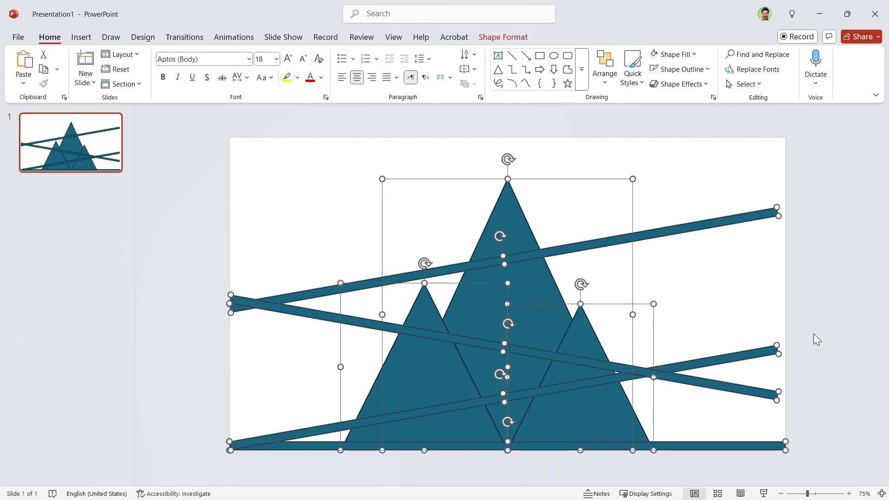
{"action": "left_click", "coordinate": [494, 36]}
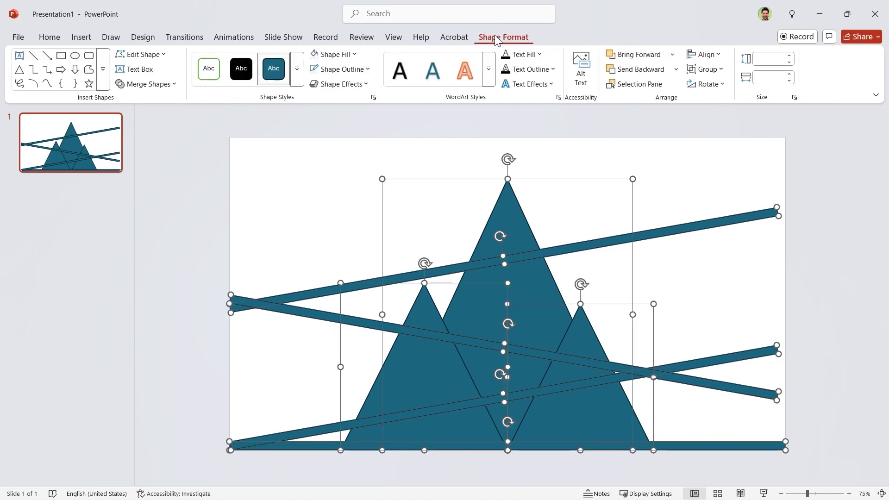
{"action": "left_click", "coordinate": [161, 85]}
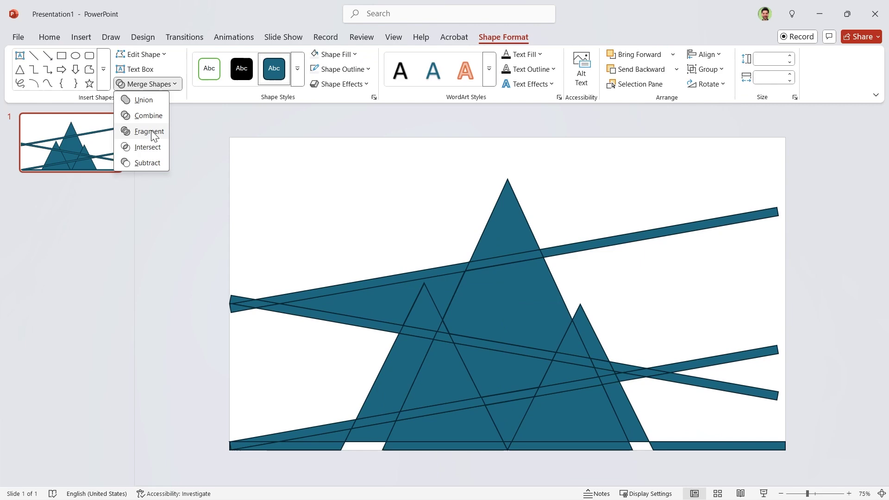
{"action": "left_click", "coordinate": [142, 128]}
Step: Delete every bar fragment, leaving white diagonal gaps between mountain layers
{"action": "left_click", "coordinate": [182, 309]}
{"action": "left_click", "coordinate": [530, 446]}
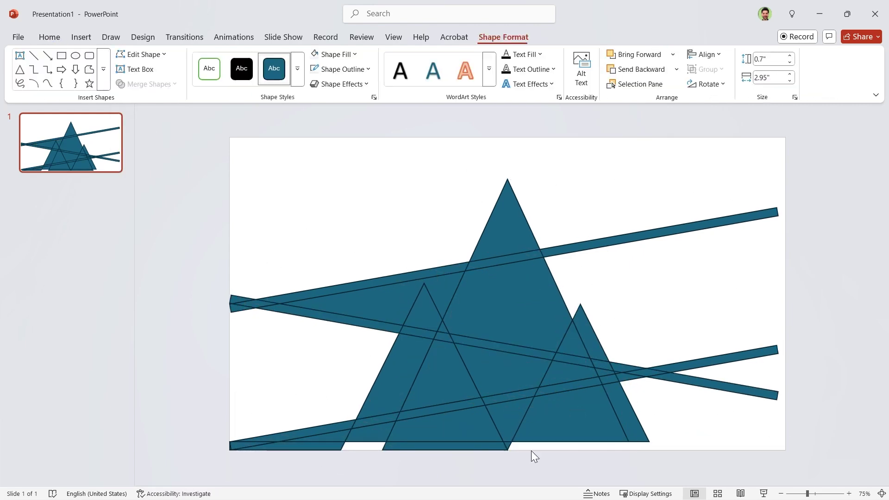
{"action": "key", "text": "Delete"}
{"action": "left_click", "coordinate": [314, 445]}
{"action": "key", "text": "Delete"}
{"action": "left_click", "coordinate": [705, 377]}
{"action": "key", "text": "Delete"}
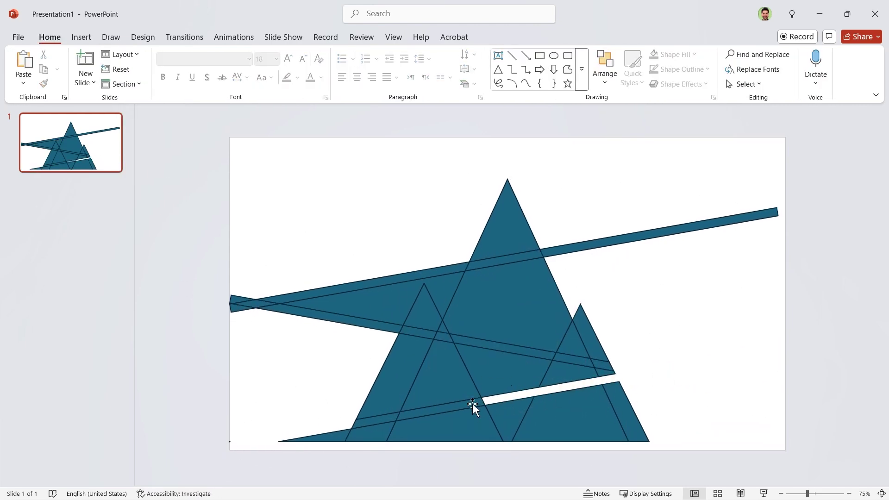
{"action": "left_click", "coordinate": [472, 404]}
{"action": "key", "text": "Delete"}
{"action": "left_click", "coordinate": [510, 345]}
{"action": "key", "text": "Delete"}
{"action": "left_click", "coordinate": [253, 305]}
{"action": "key", "text": "Delete"}
{"action": "left_click", "coordinate": [602, 241]}
{"action": "key", "text": "Delete"}
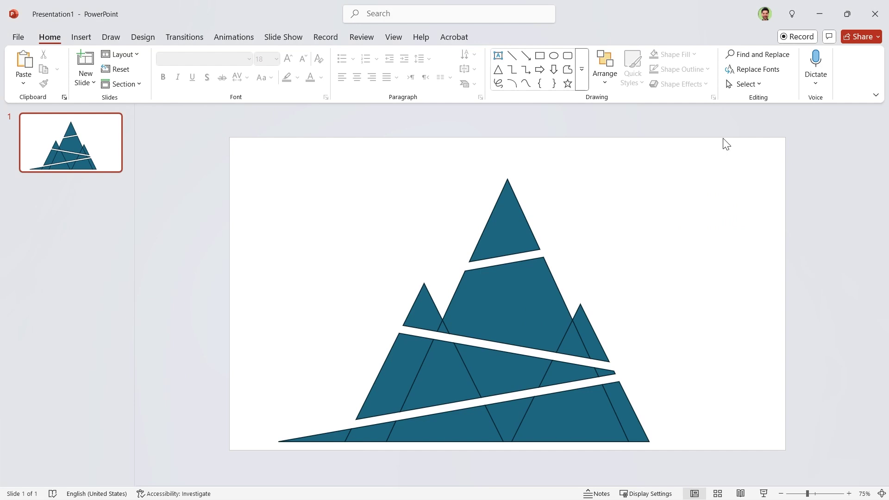
Step: Nudge the fragments down, union the bottom pieces into one shape, and remove its outline
{"action": "left_click_drag", "start_coordinate": [726, 143], "coordinate": [193, 483]}
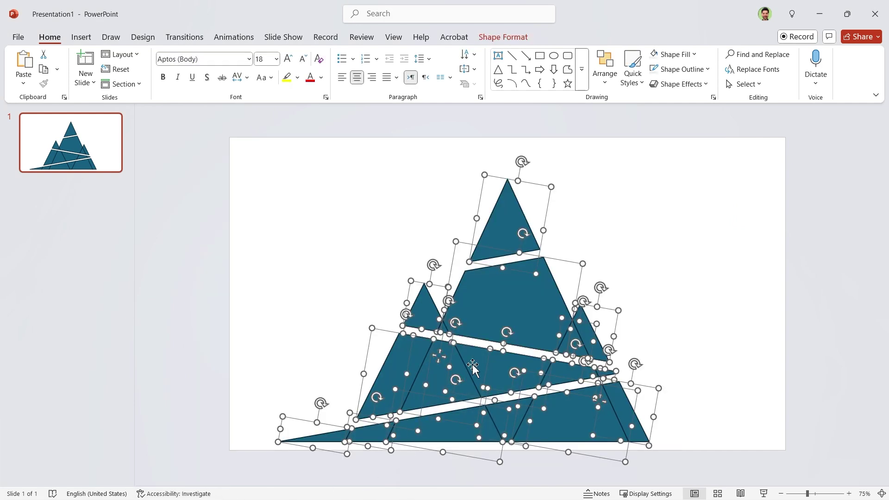
{"action": "left_click_drag", "start_coordinate": [473, 365], "coordinate": [475, 372]}
{"action": "left_click", "coordinate": [621, 410]}
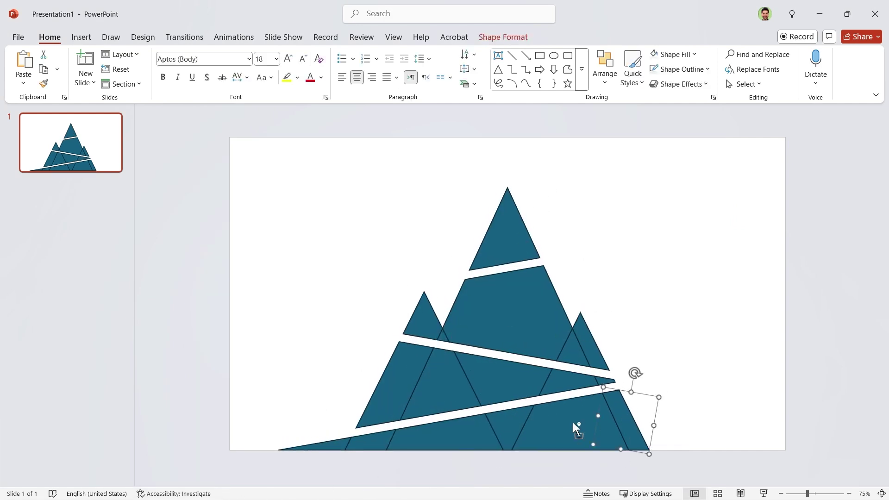
{"action": "left_click", "coordinate": [380, 441], "text": "shift"}
{"action": "left_click", "coordinate": [335, 445], "text": "shift"}
{"action": "left_click", "coordinate": [496, 37]}
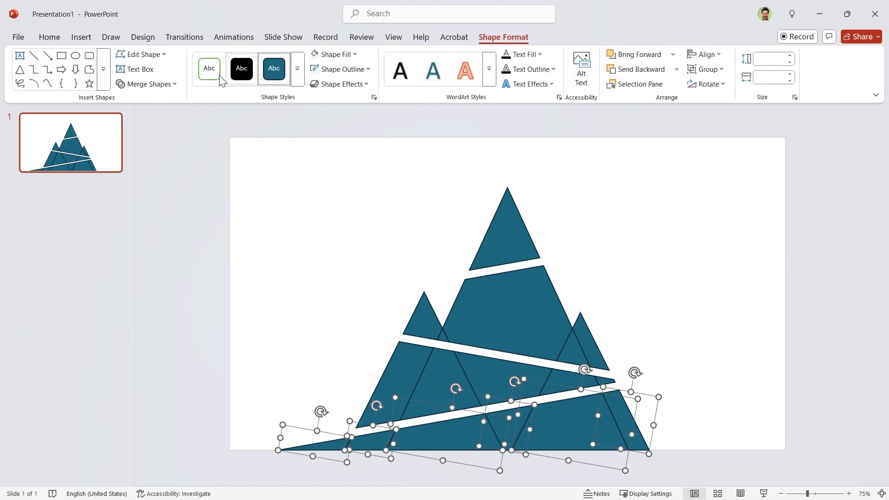
{"action": "left_click", "coordinate": [147, 84]}
{"action": "left_click", "coordinate": [131, 124]}
{"action": "left_click", "coordinate": [366, 69]}
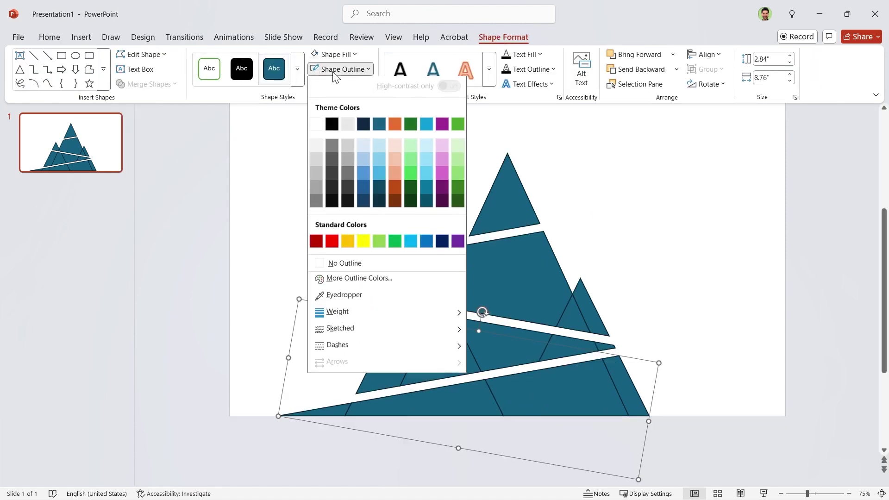
{"action": "left_click", "coordinate": [348, 266]}
{"action": "left_click", "coordinate": [187, 396]}
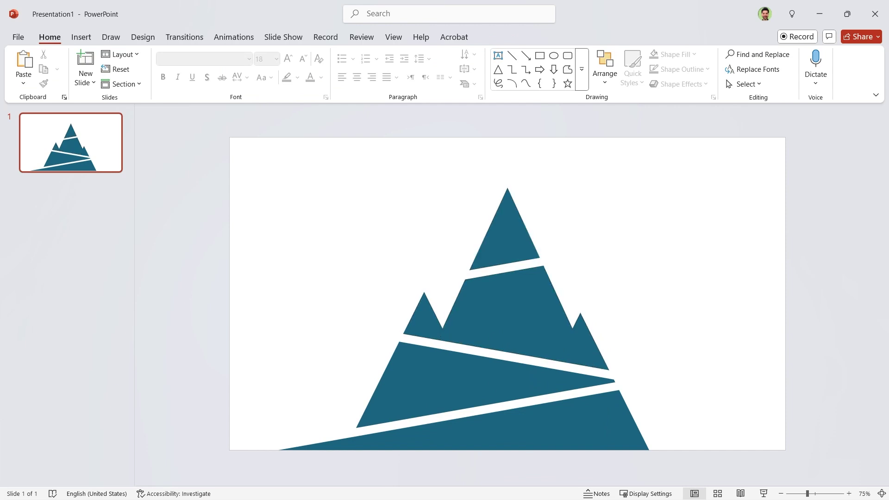
{"action": "left_click", "coordinate": [616, 438]}
Step: Give the bottom band a two-stop gradient fill ending in #072237
{"action": "right_click", "coordinate": [590, 405]}
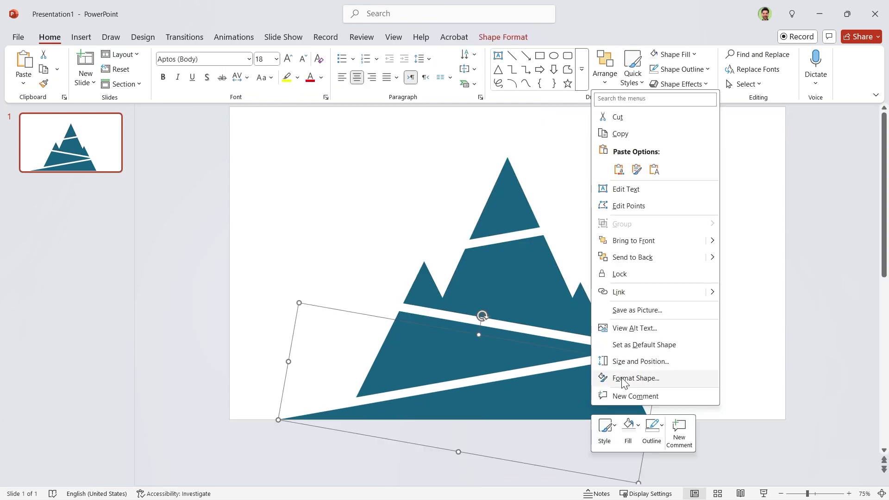
{"action": "left_click", "coordinate": [599, 374]}
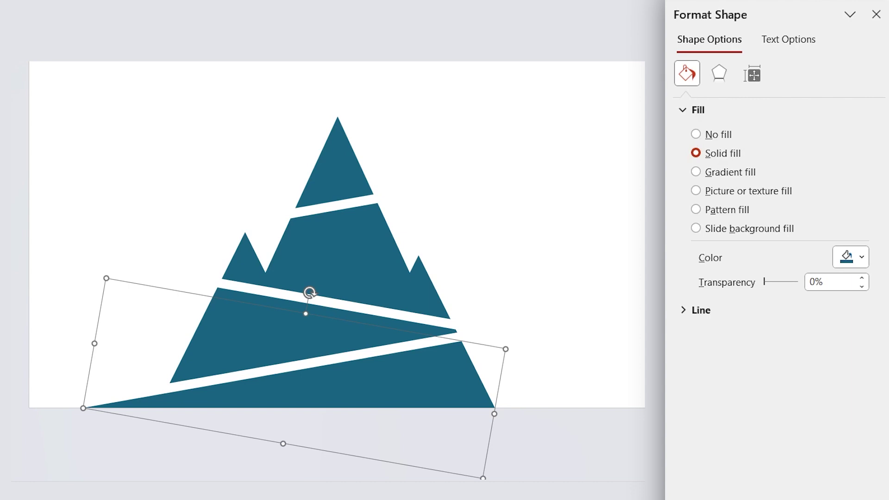
{"action": "left_click", "coordinate": [695, 172]}
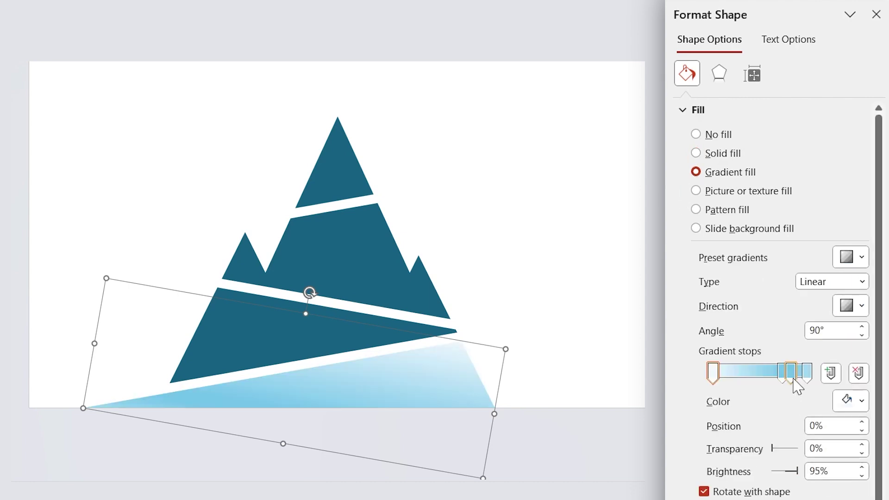
{"action": "left_click_drag", "start_coordinate": [796, 384], "coordinate": [787, 417]}
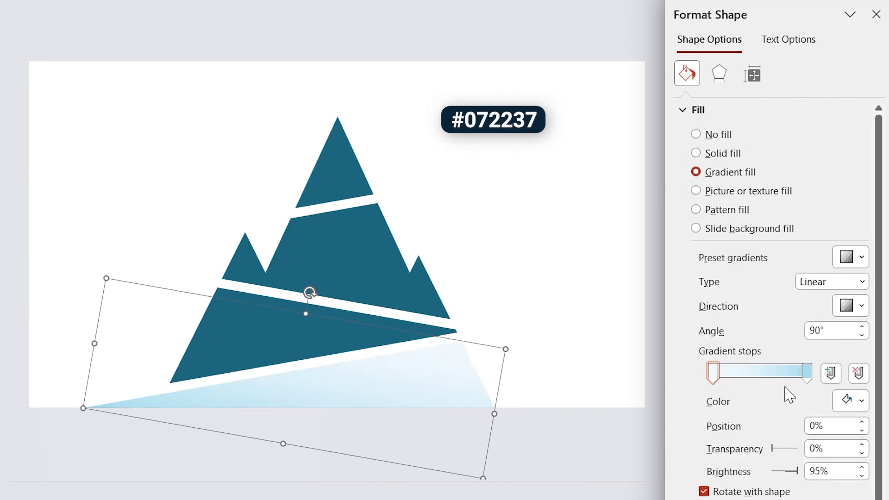
{"action": "left_click", "coordinate": [806, 373]}
{"action": "left_click", "coordinate": [850, 401]}
{"action": "left_click", "coordinate": [695, 357]}
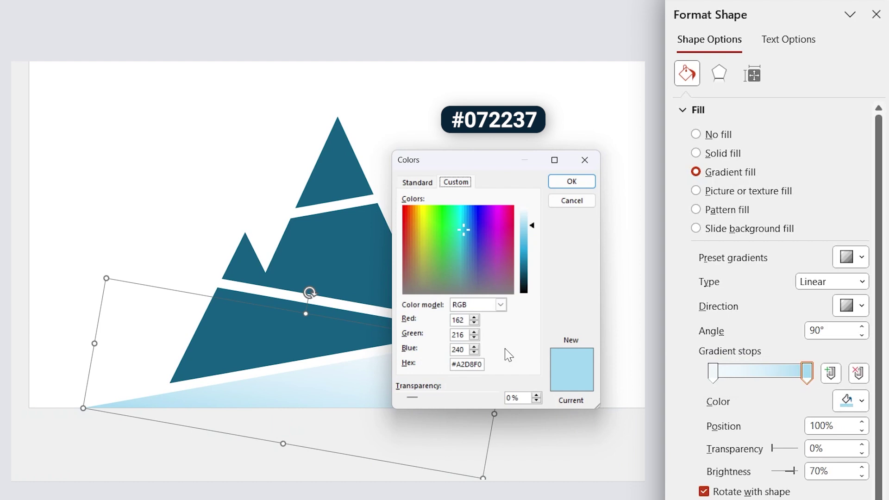
{"action": "type", "text": "#072237"}
{"action": "left_click", "coordinate": [571, 181]}
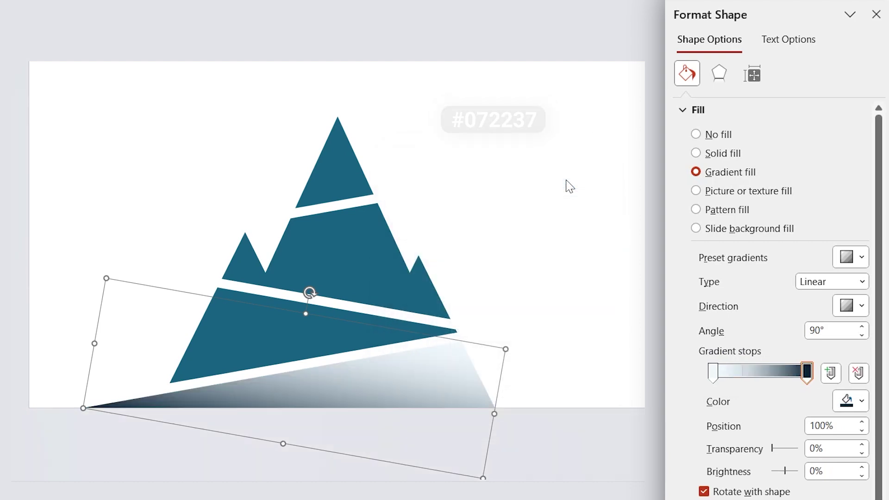
Step: Set the gradient's starting stop to #528098 and its angle to 50°
{"action": "left_click", "coordinate": [712, 377]}
{"action": "left_click", "coordinate": [850, 401]}
{"action": "left_click", "coordinate": [718, 357]}
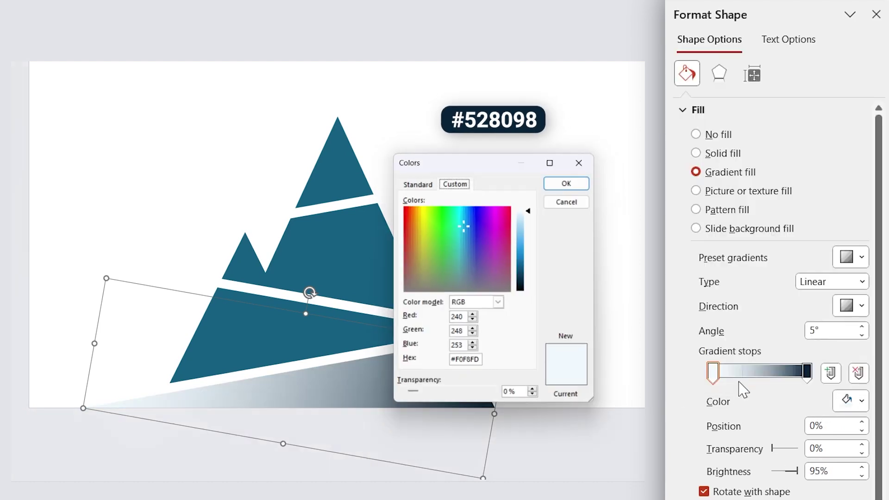
{"action": "type", "text": "#528098"}
{"action": "left_click", "coordinate": [571, 181]}
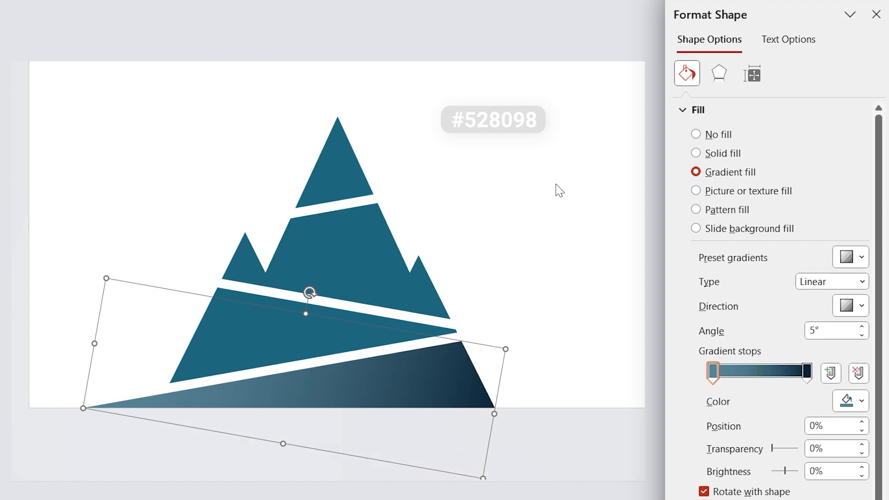
{"action": "triple_click", "coordinate": [835, 330]}
{"action": "type", "text": "90"}
{"action": "key", "text": "Return"}
{"action": "triple_click", "coordinate": [834, 332]}
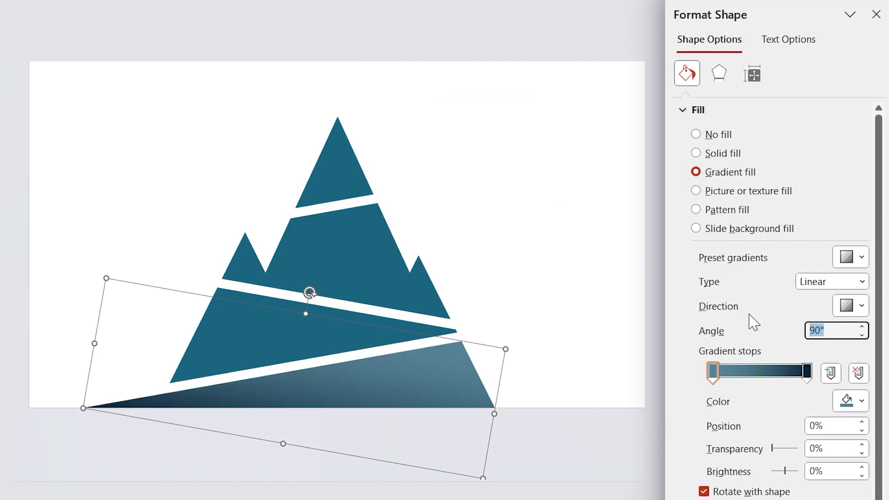
{"action": "type", "text": "50"}
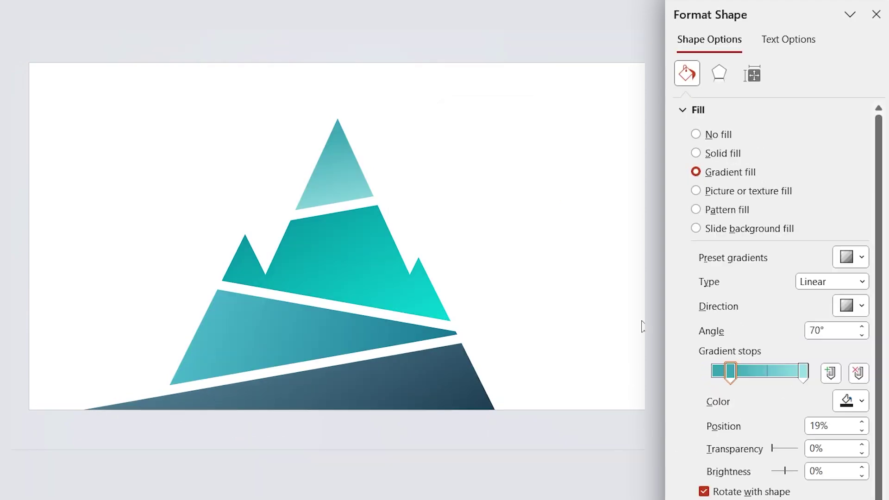
{"action": "left_click", "coordinate": [642, 327]}
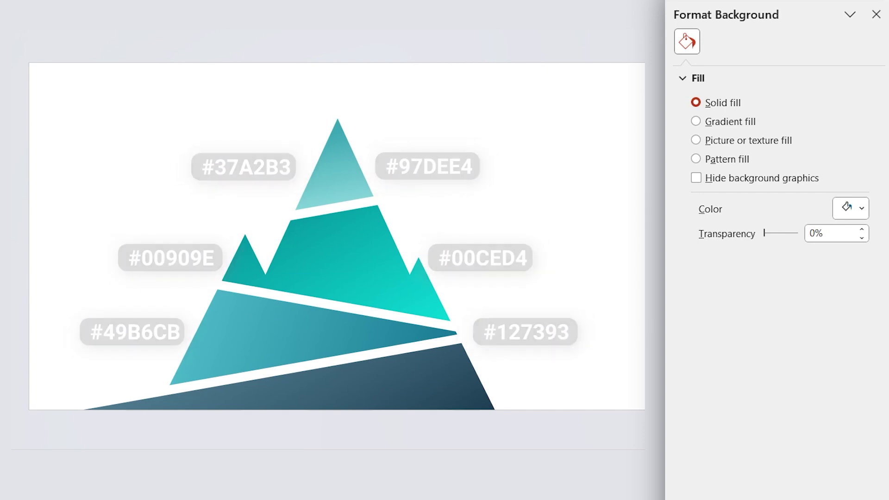
Step: Apply an outer shadow with 20 pt blur and 3 pt distance to all four bands
{"action": "left_click_drag", "start_coordinate": [629, 63], "coordinate": [11, 447]}
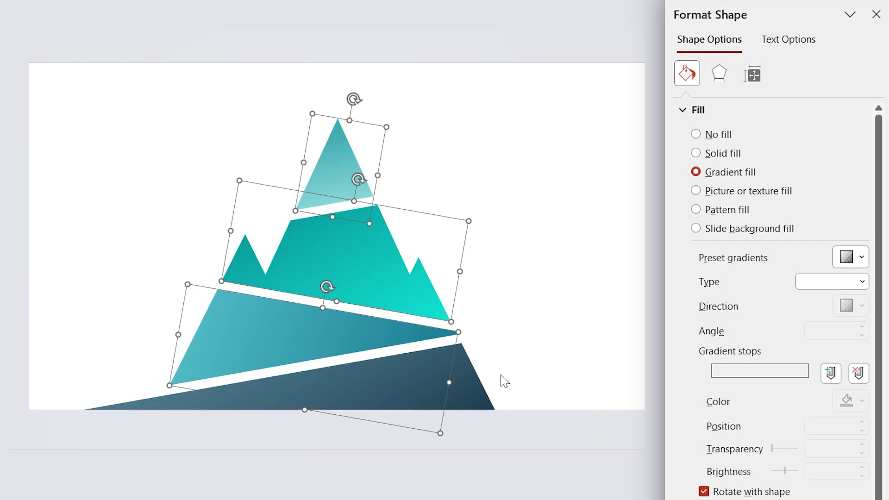
{"action": "left_click", "coordinate": [720, 76]}
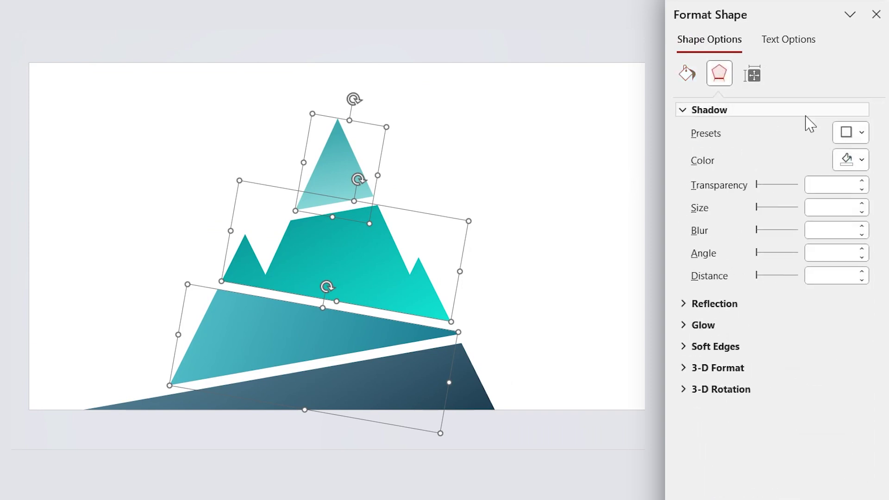
{"action": "left_click", "coordinate": [851, 133]}
{"action": "left_click", "coordinate": [814, 314]}
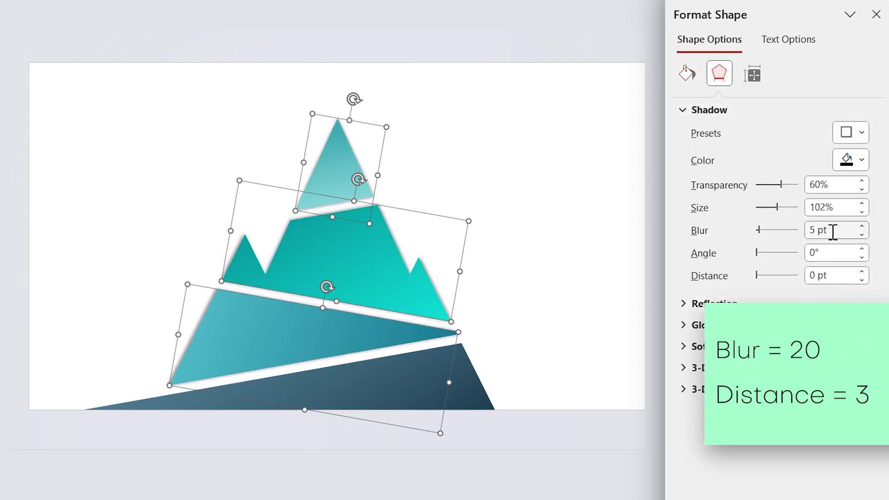
{"action": "left_click_drag", "start_coordinate": [834, 230], "coordinate": [748, 230]}
{"action": "type", "text": "20"}
{"action": "left_click_drag", "start_coordinate": [840, 277], "coordinate": [749, 282]}
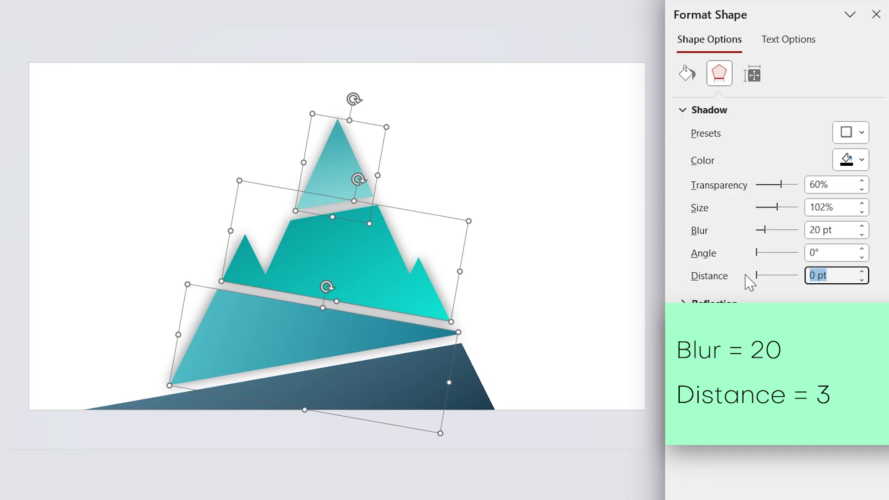
{"action": "type", "text": "3"}
{"action": "left_click", "coordinate": [876, 14]}
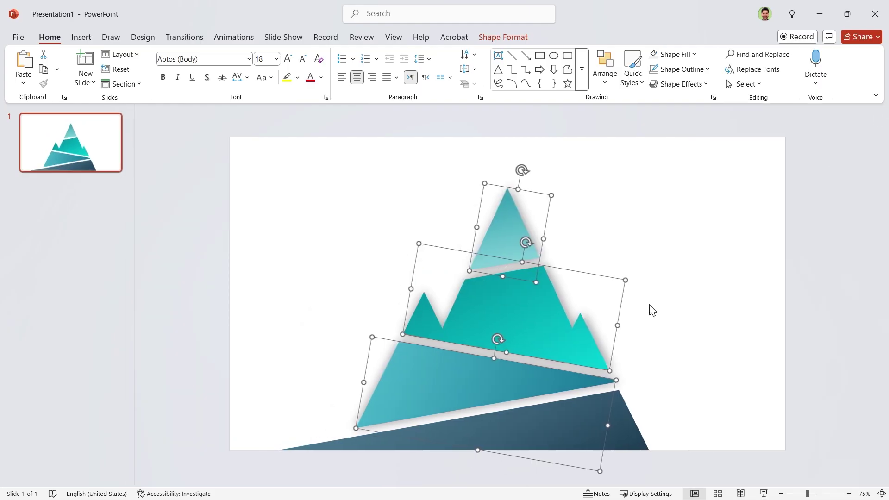
{"action": "left_click", "coordinate": [571, 306]}
{"action": "left_click", "coordinate": [497, 56]}
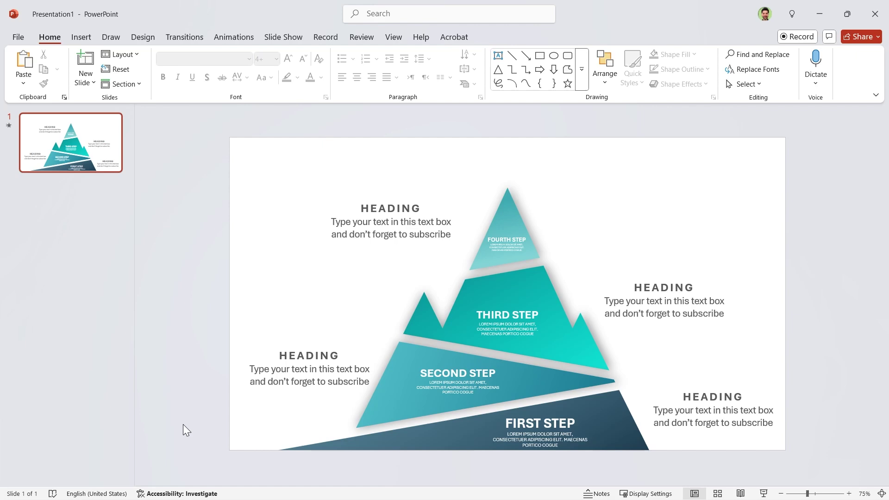
Step: Insert a tape-measure stock icon onto the slide
{"action": "left_click", "coordinate": [78, 36]}
{"action": "left_click", "coordinate": [252, 69]}
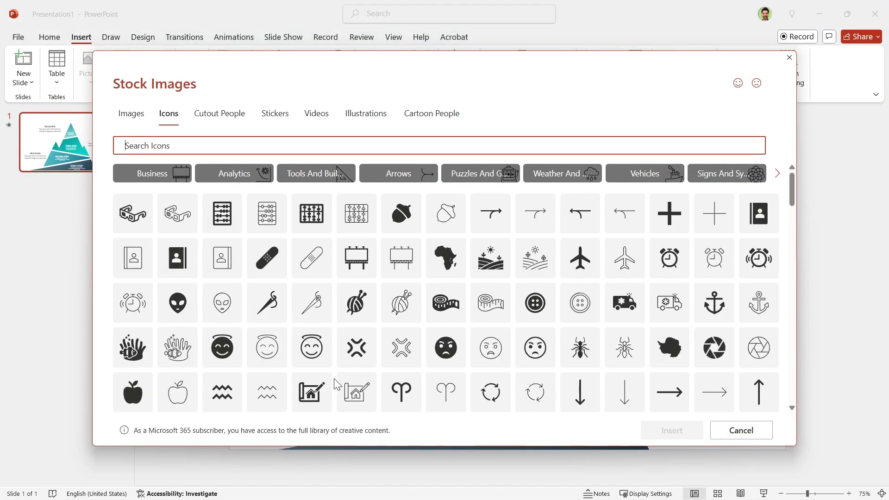
{"action": "left_click", "coordinate": [484, 301]}
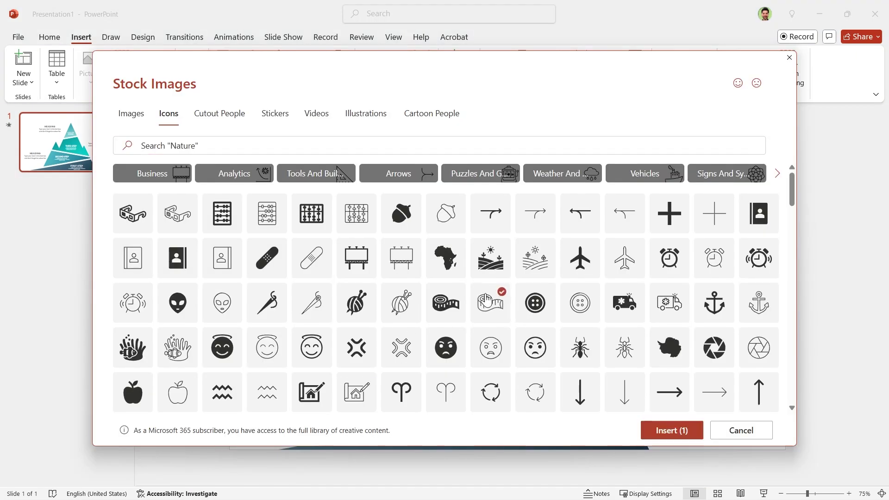
{"action": "left_click", "coordinate": [657, 430]}
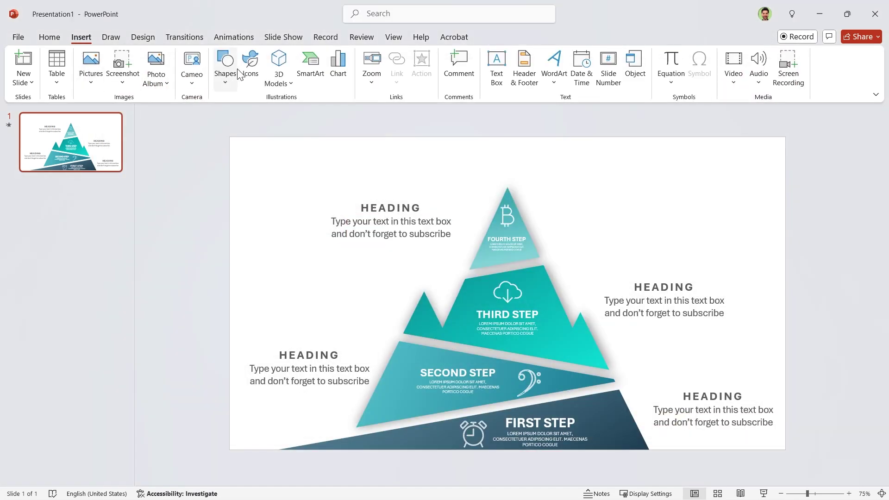
Step: Insert a solid tree icon and convert it to an editable shape
{"action": "left_click", "coordinate": [249, 63]}
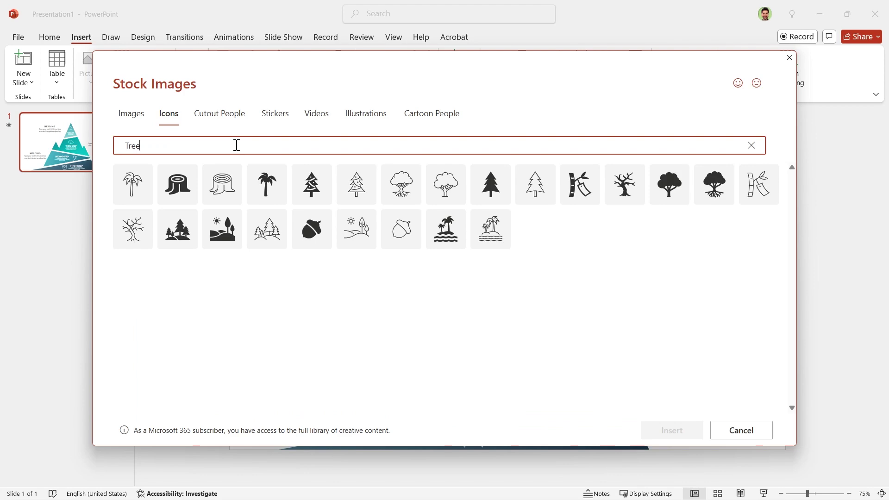
{"action": "left_click", "coordinate": [669, 188]}
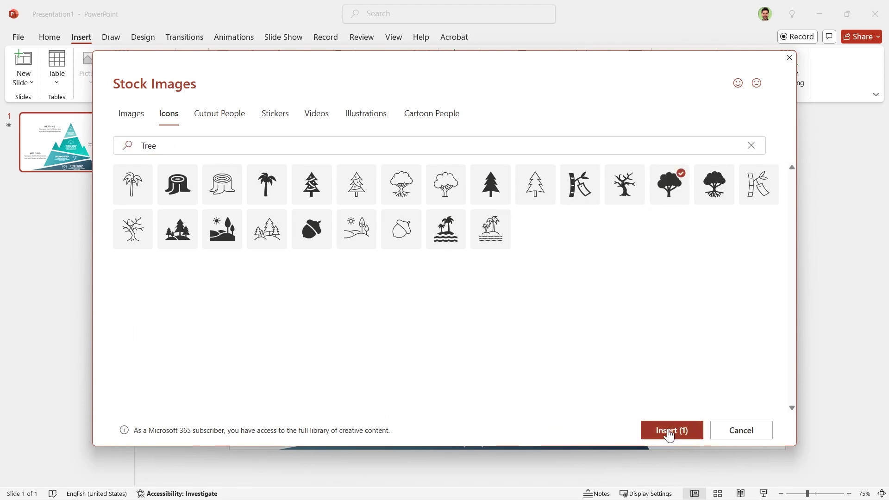
{"action": "left_click", "coordinate": [672, 431]}
{"action": "left_click", "coordinate": [59, 72]}
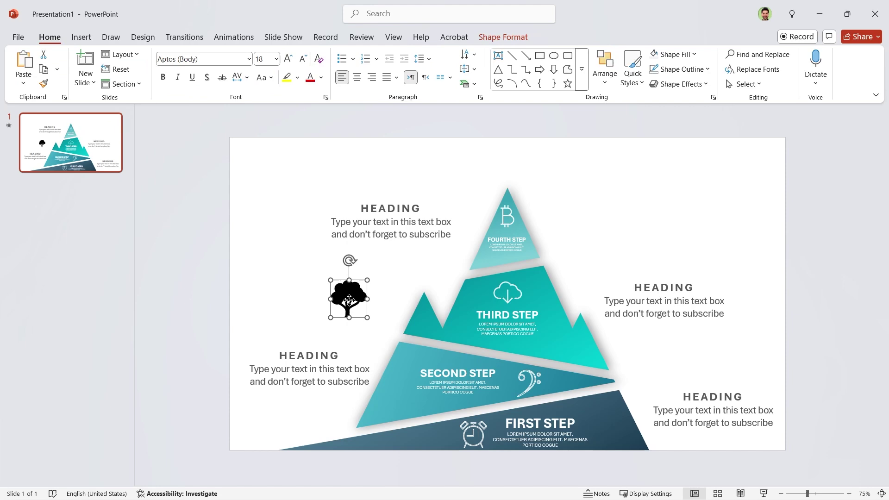
Step: Fill the tree with a green-to-dark-brown gradient (stops at 57% and 69%) and move it bottom-left
{"action": "right_click", "coordinate": [349, 300]}
{"action": "left_click", "coordinate": [384, 469]}
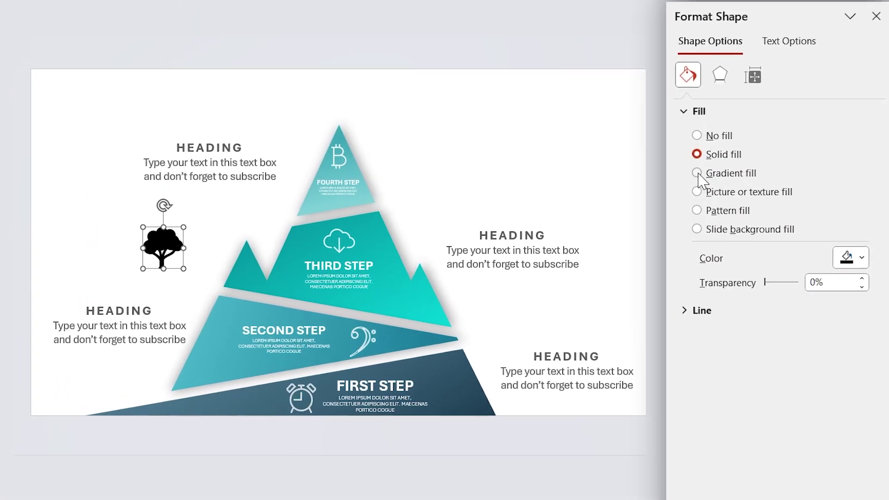
{"action": "left_click", "coordinate": [734, 216]}
{"action": "left_click", "coordinate": [831, 400]}
{"action": "left_click", "coordinate": [869, 429]}
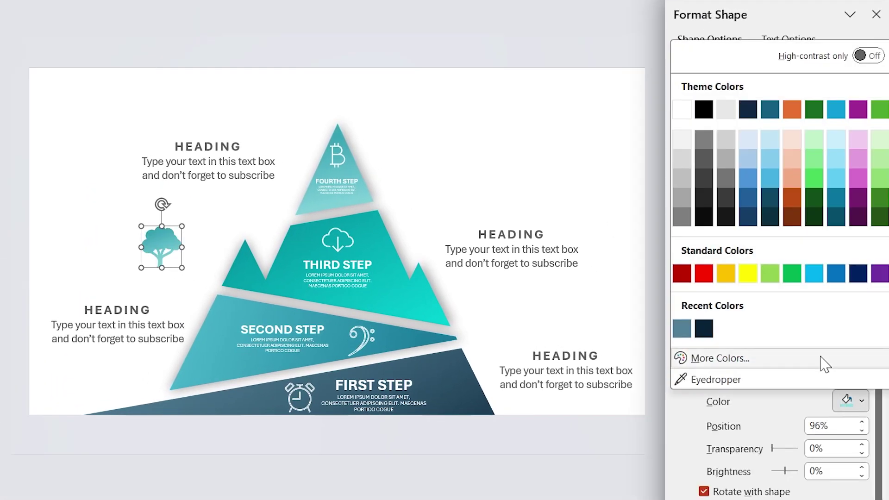
{"action": "left_click", "coordinate": [792, 217]}
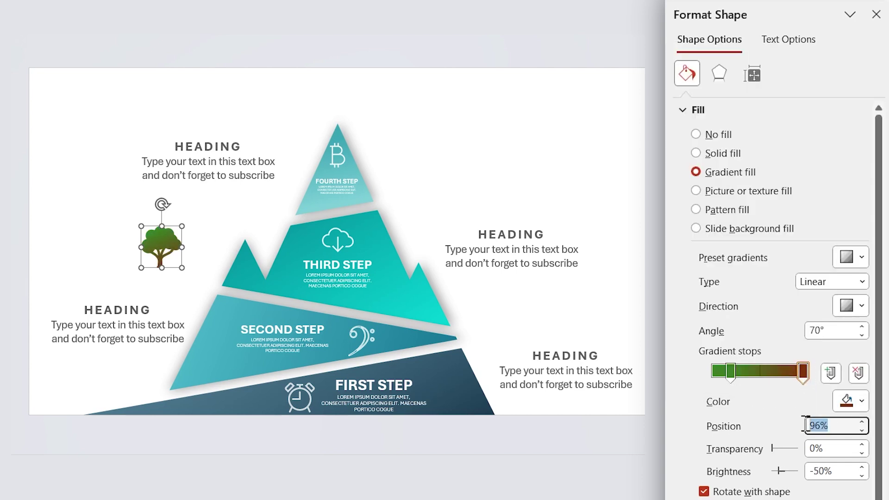
{"action": "type", "text": "69"}
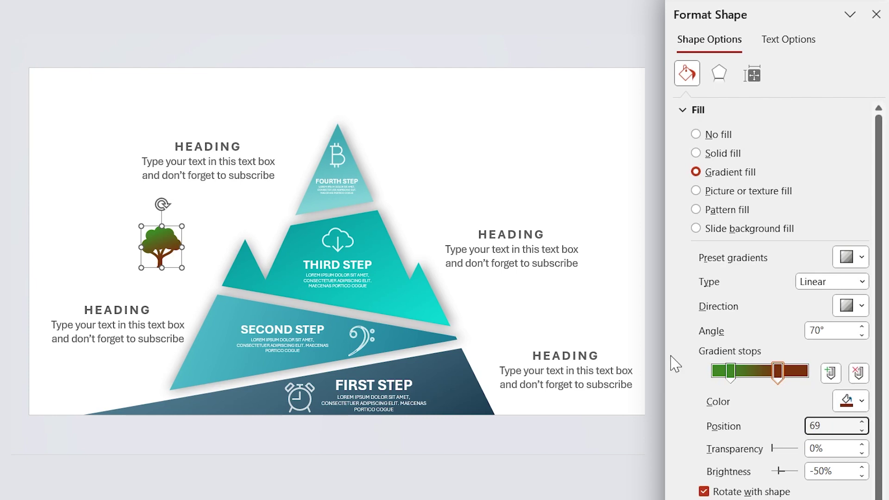
{"action": "left_click", "coordinate": [730, 371]}
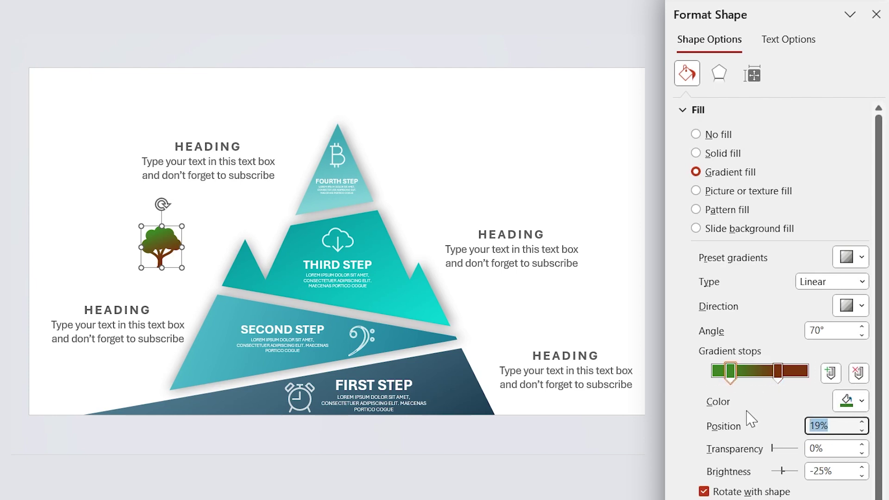
{"action": "type", "text": "57"}
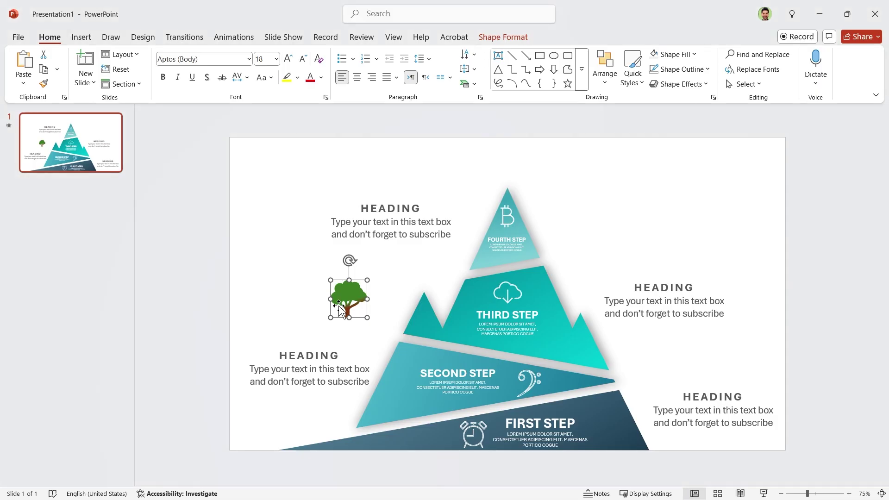
{"action": "left_click_drag", "start_coordinate": [347, 303], "coordinate": [279, 435]}
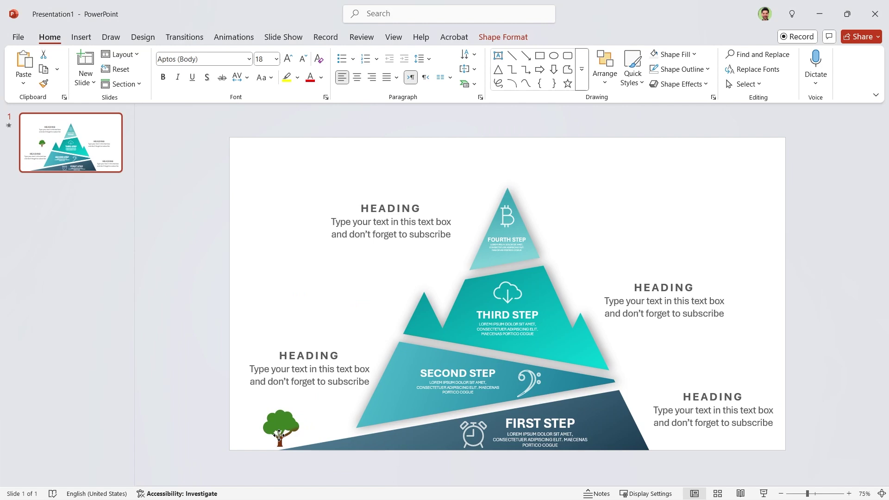
Step: Group the last step's pieces, check the Third and Fourth Step layers, and clear the selection
{"action": "left_click", "coordinate": [479, 427]}
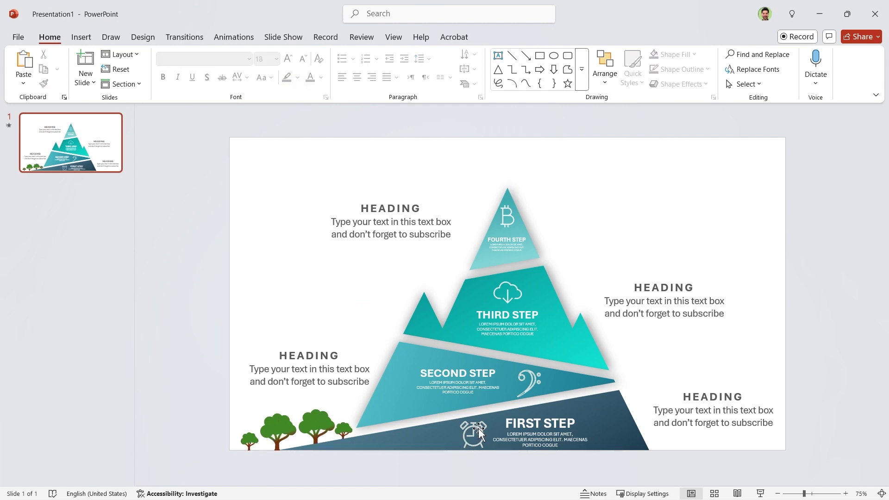
{"action": "key", "text": "ctrl+g"}
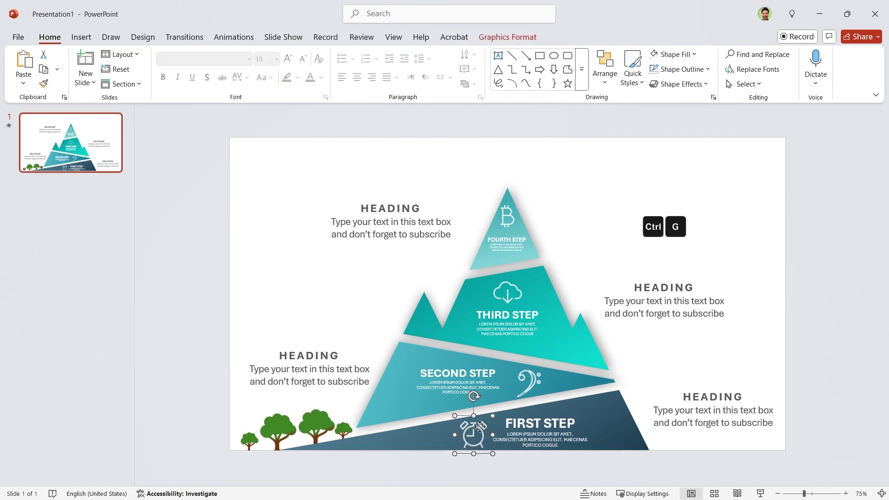
{"action": "left_click", "coordinate": [621, 433], "text": "shift"}
{"action": "scroll", "coordinate": [620, 433], "scroll_direction": "down", "scroll_amount": 1}
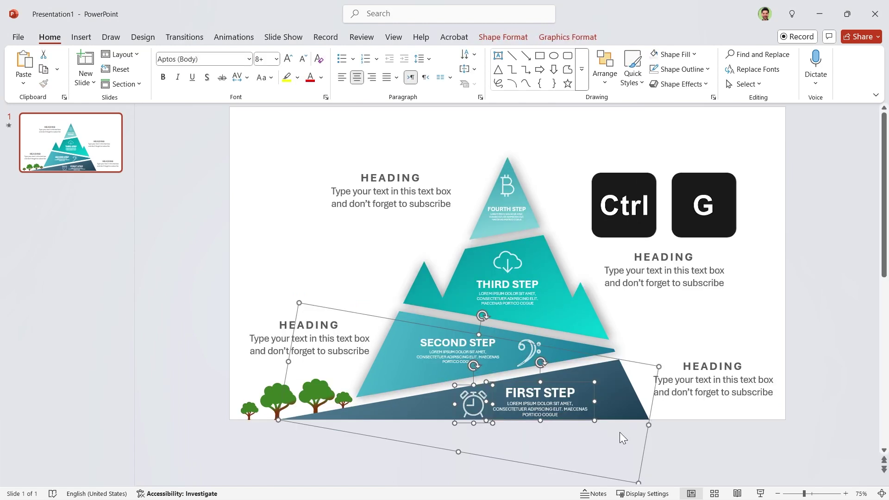
{"action": "scroll", "coordinate": [618, 432], "scroll_direction": "up", "scroll_amount": 1}
{"action": "left_click", "coordinate": [562, 354]}
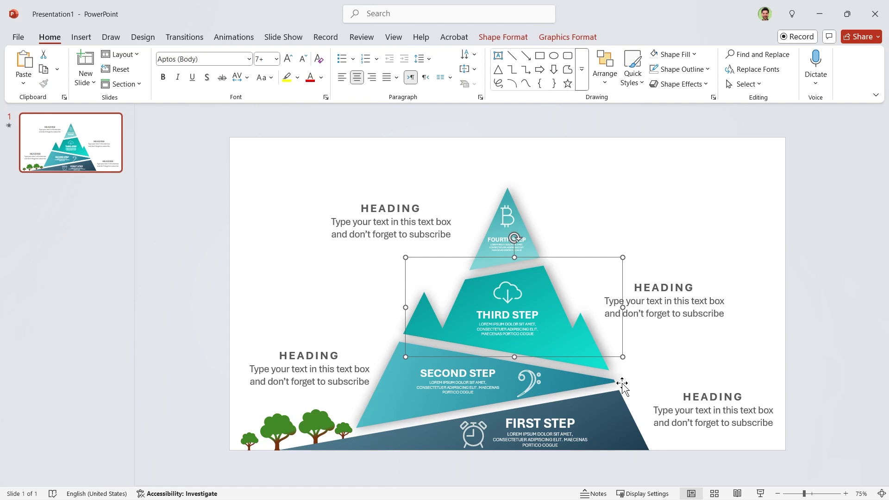
{"action": "left_click", "coordinate": [507, 217]}
{"action": "left_click", "coordinate": [356, 298]}
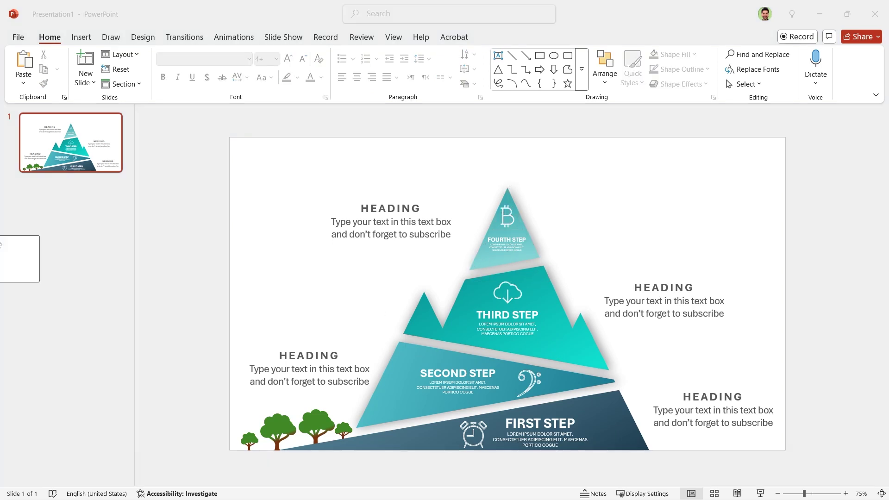
Step: Drop the world map image onto the slide and make its fill and outline light grey
{"action": "left_click_drag", "start_coordinate": [1, 243], "coordinate": [214, 274]}
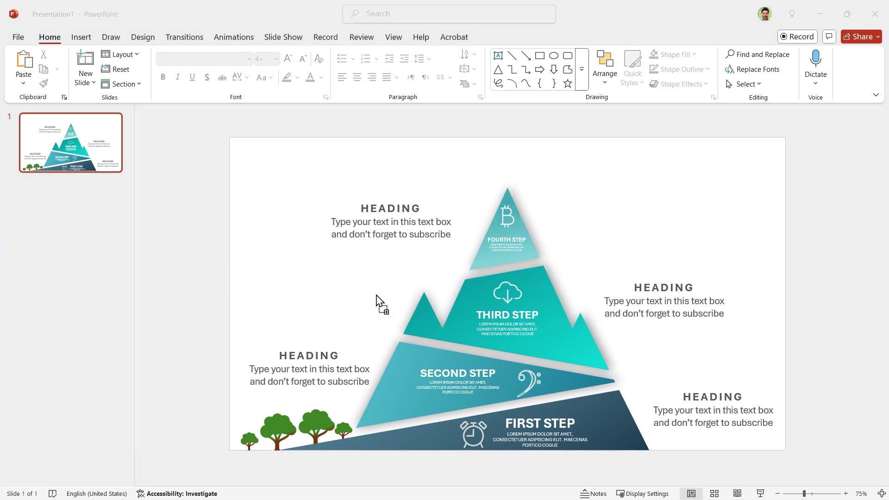
{"action": "left_click_drag", "start_coordinate": [376, 296], "coordinate": [376, 295]}
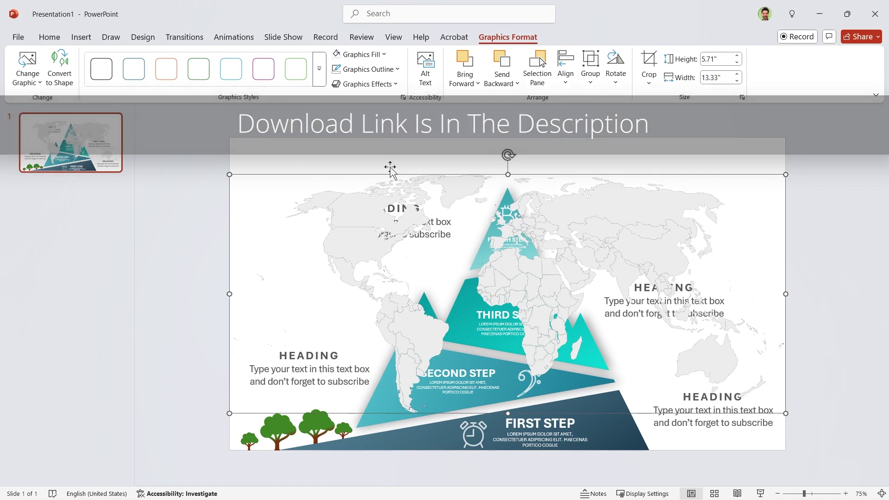
{"action": "left_click", "coordinate": [372, 54]}
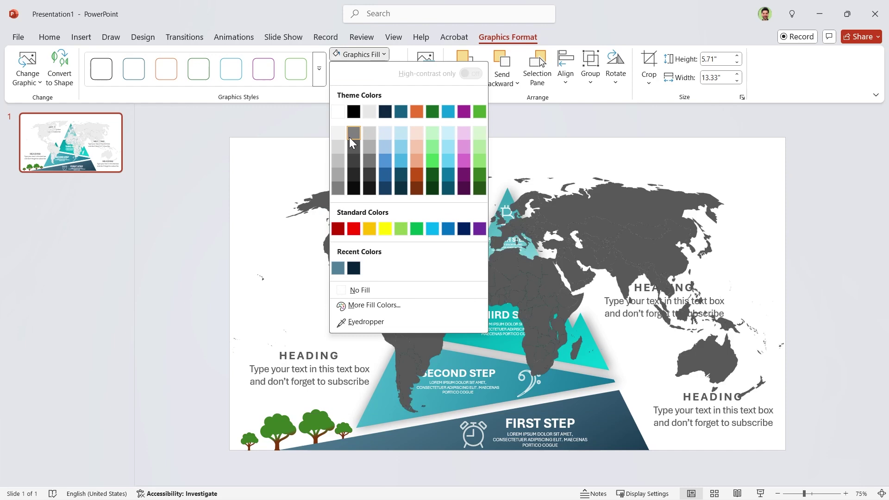
{"action": "left_click", "coordinate": [337, 129]}
{"action": "left_click", "coordinate": [364, 69]}
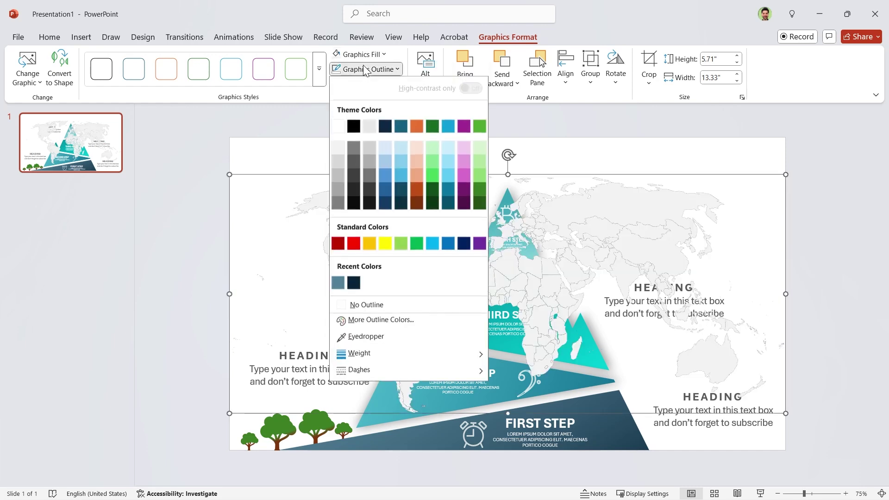
{"action": "left_click", "coordinate": [340, 147]}
Step: Send the world map behind all other slide objects
{"action": "right_click", "coordinate": [579, 250]}
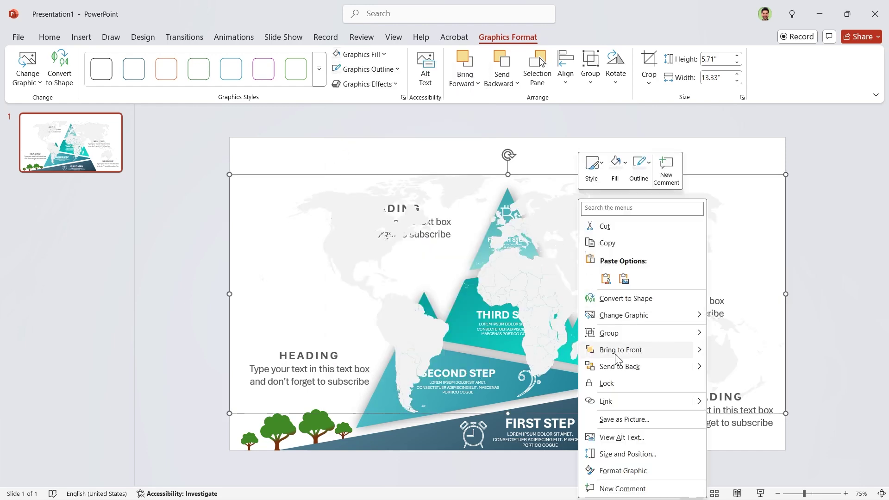
{"action": "left_click", "coordinate": [619, 366]}
{"action": "left_click", "coordinate": [843, 336]}
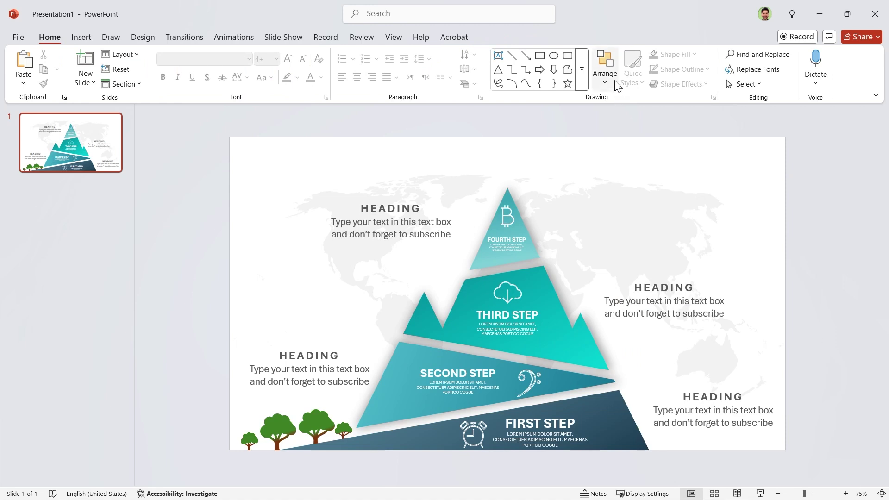
{"action": "left_click", "coordinate": [605, 69]}
Step: Show the Selection Pane and collapse Group 168 and Groups 172–175
{"action": "left_click", "coordinate": [639, 302]}
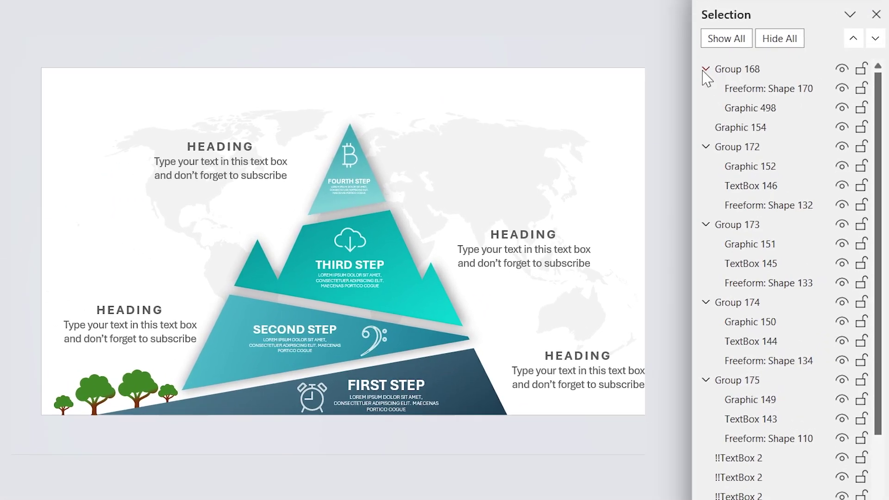
{"action": "left_click", "coordinate": [754, 154]}
{"action": "left_click", "coordinate": [754, 210]}
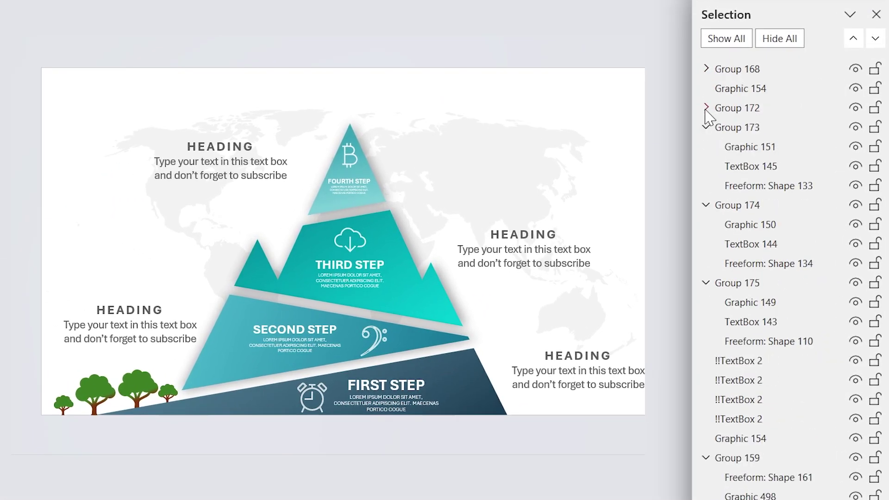
{"action": "left_click", "coordinate": [705, 128]}
{"action": "left_click", "coordinate": [706, 146]}
{"action": "left_click", "coordinate": [706, 166]}
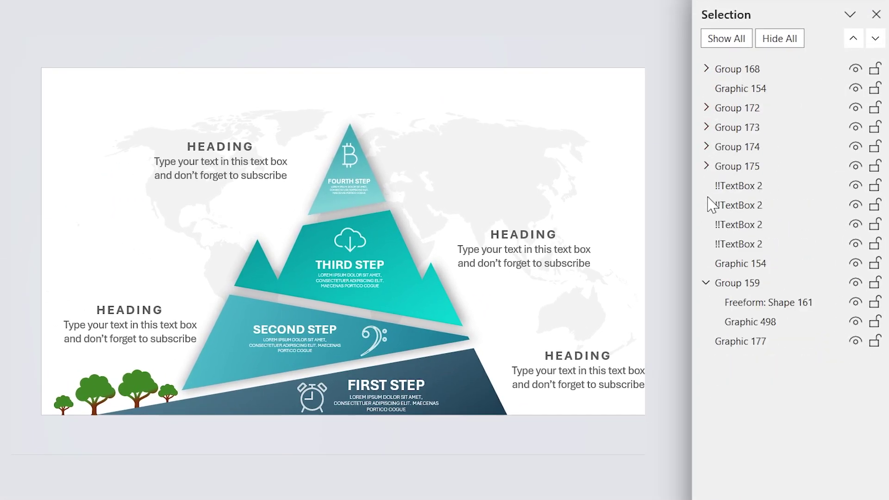
Step: Rename Groups 172, 173, 174 and 175 to 4, 3, 2 and 1, and move group 1 up the order
{"action": "left_click", "coordinate": [456, 380]}
{"action": "double_click", "coordinate": [771, 108]}
{"action": "type", "text": "4"}
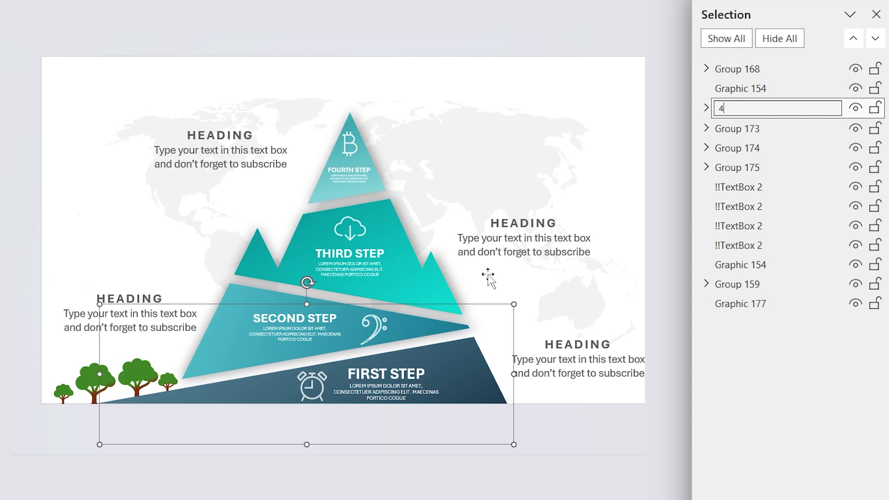
{"action": "left_click", "coordinate": [774, 129]}
{"action": "left_click", "coordinate": [776, 129]}
{"action": "type", "text": "3"}
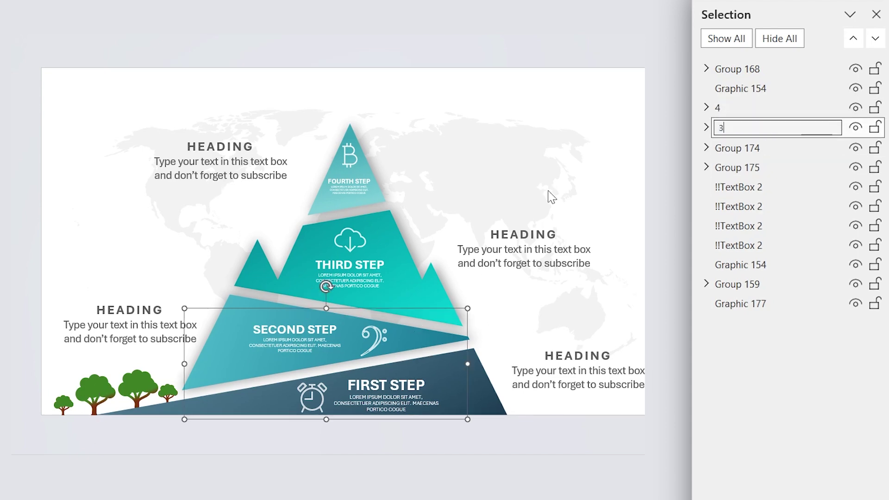
{"action": "left_click", "coordinate": [741, 147]}
{"action": "left_click", "coordinate": [779, 147]}
{"action": "type", "text": "2"}
{"action": "left_click", "coordinate": [768, 167]}
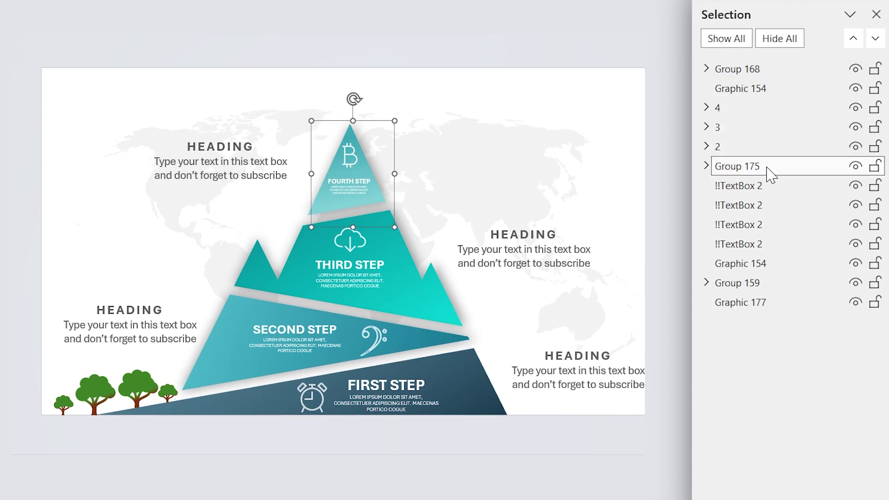
{"action": "left_click", "coordinate": [770, 167]}
{"action": "type", "text": "1"}
{"action": "key", "text": "Return"}
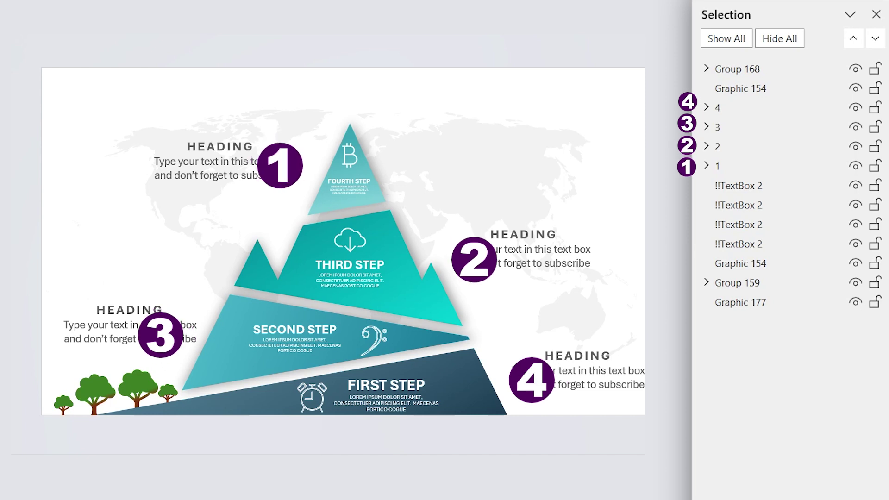
{"action": "left_click_drag", "start_coordinate": [740, 170], "coordinate": [757, 125]}
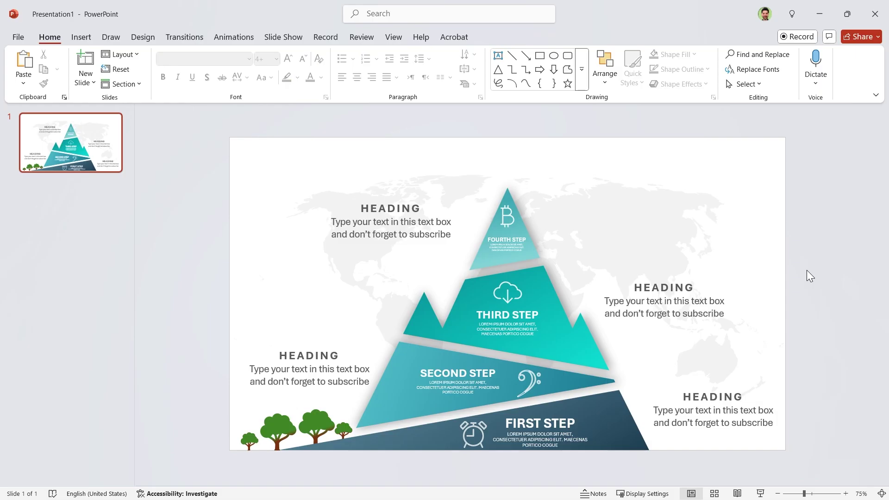
Step: Select all four step layers and apply a Fly In entrance
{"action": "left_click", "coordinate": [412, 384]}
{"action": "left_click", "coordinate": [405, 383], "text": "ctrl"}
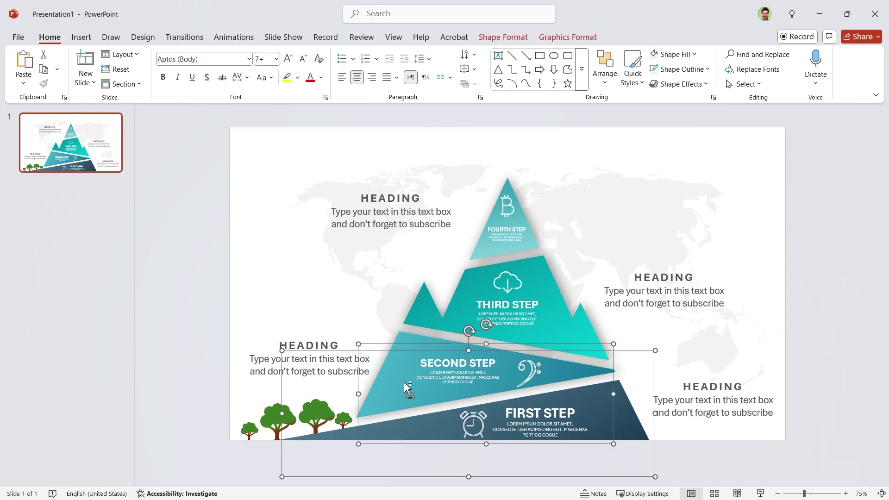
{"action": "left_click", "coordinate": [471, 302], "text": "ctrl"}
{"action": "left_click", "coordinate": [492, 251], "text": "ctrl"}
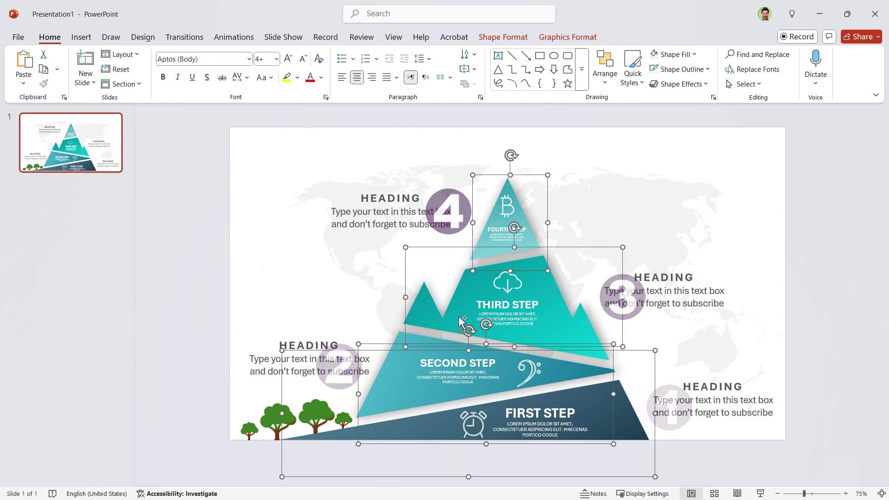
{"action": "left_click", "coordinate": [234, 37]}
{"action": "left_click", "coordinate": [214, 69]}
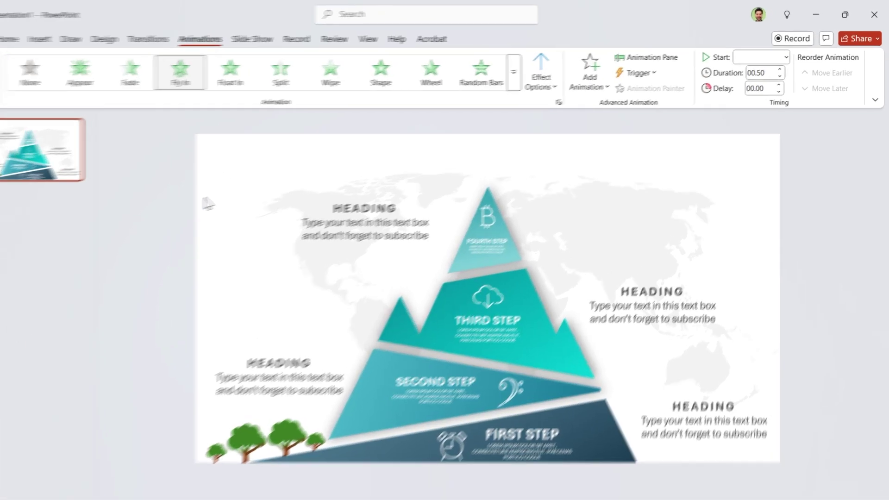
Step: Set the fly-in to start With Previous, last 2 seconds, with a 1.6 s bounce end
{"action": "left_click", "coordinate": [769, 60]}
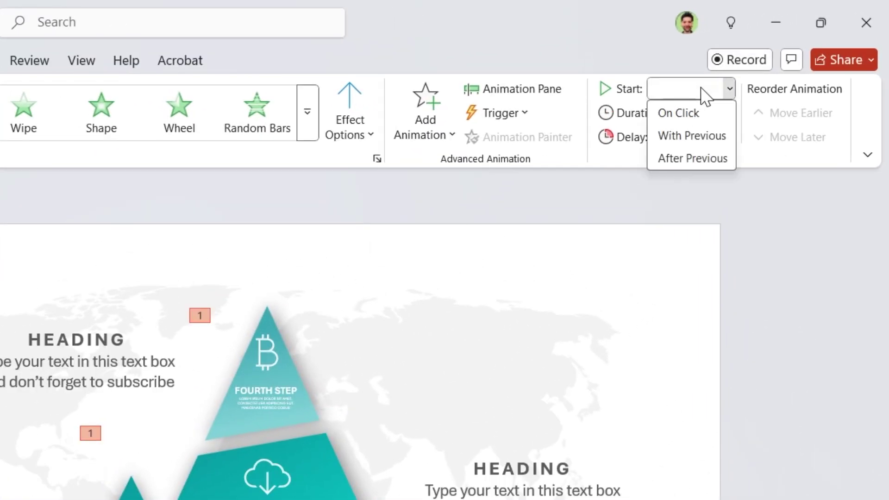
{"action": "left_click", "coordinate": [686, 136]}
{"action": "left_click", "coordinate": [703, 115]}
{"action": "type", "text": "2"}
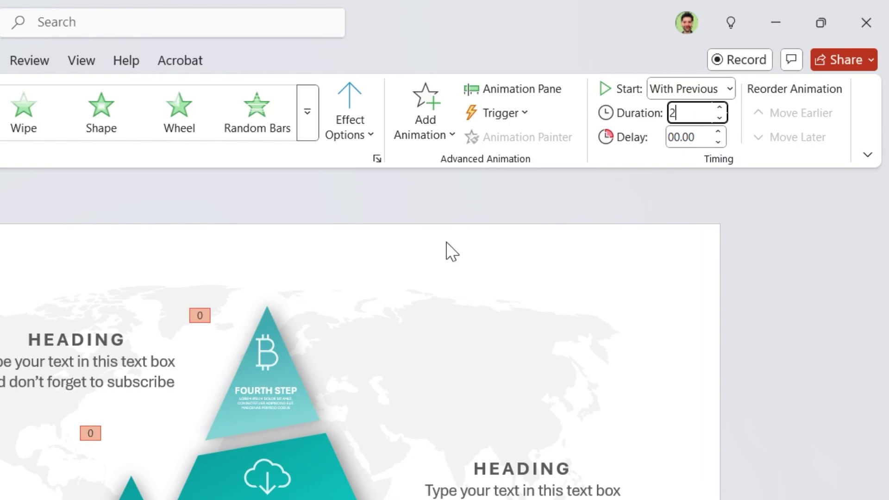
{"action": "left_click", "coordinate": [377, 158]}
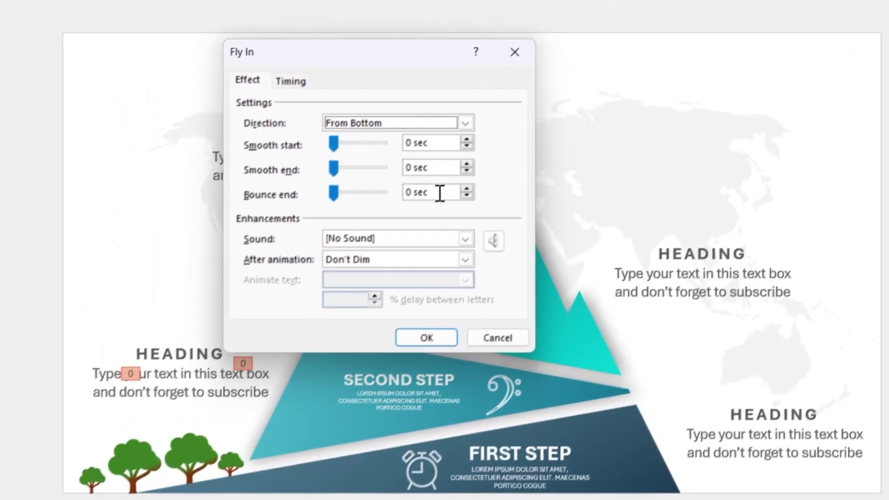
{"action": "left_click_drag", "start_coordinate": [227, 401], "coordinate": [137, 386]}
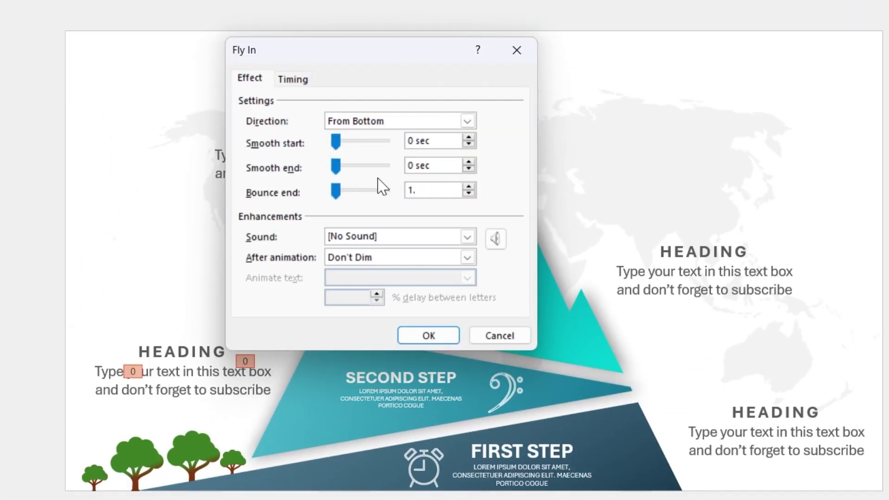
{"action": "key", "text": "Return"}
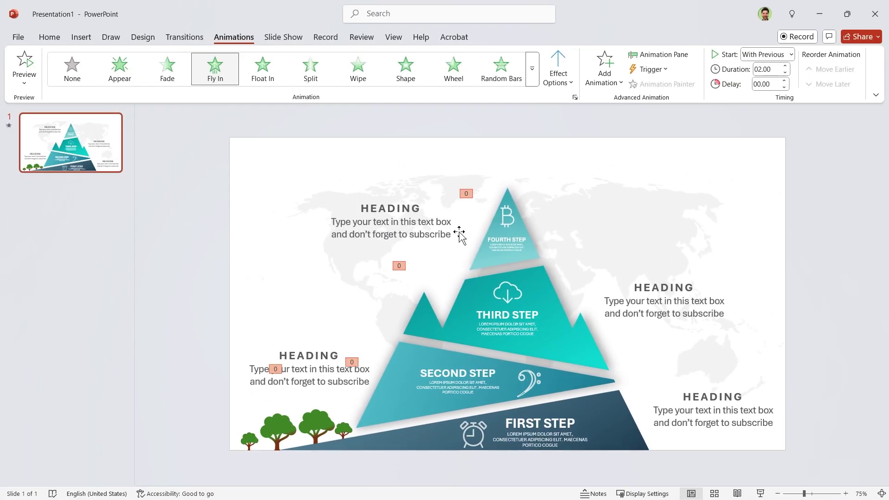
Step: In the Animation Pane, give the third layer's animation a 0.1 s delay
{"action": "left_click", "coordinate": [651, 55]}
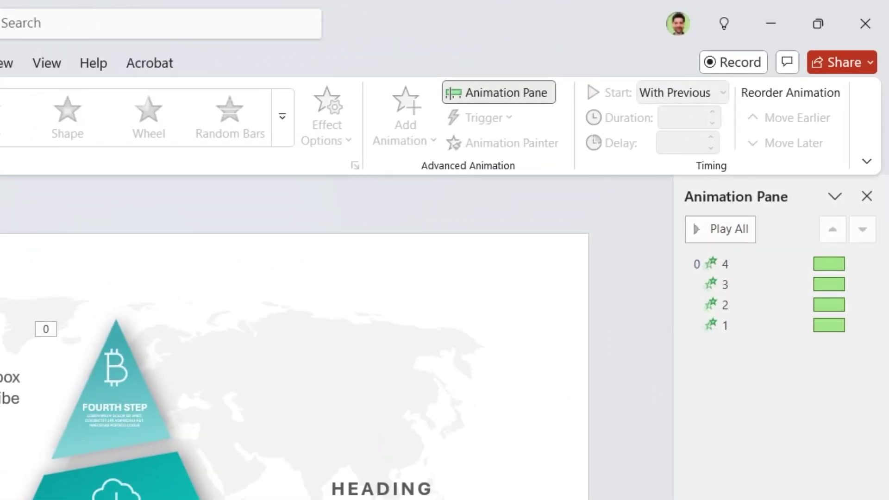
{"action": "left_click", "coordinate": [695, 284]}
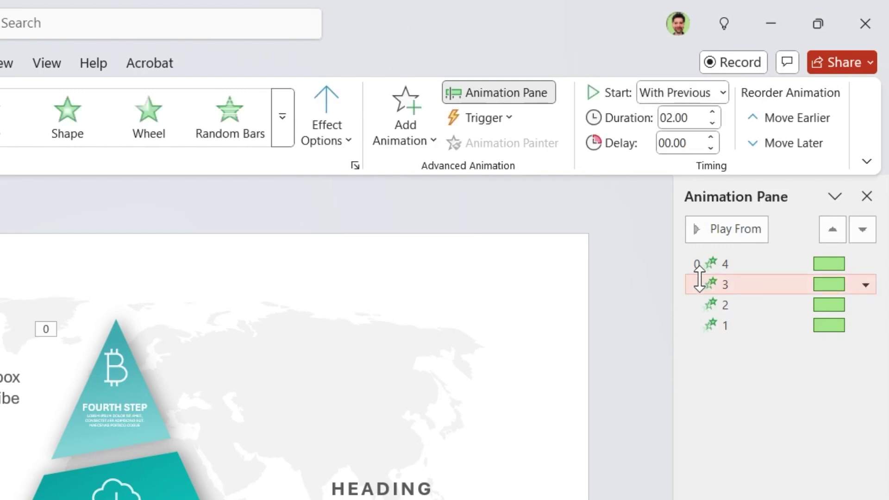
{"action": "left_click", "coordinate": [701, 145]}
{"action": "type", "text": "0"}
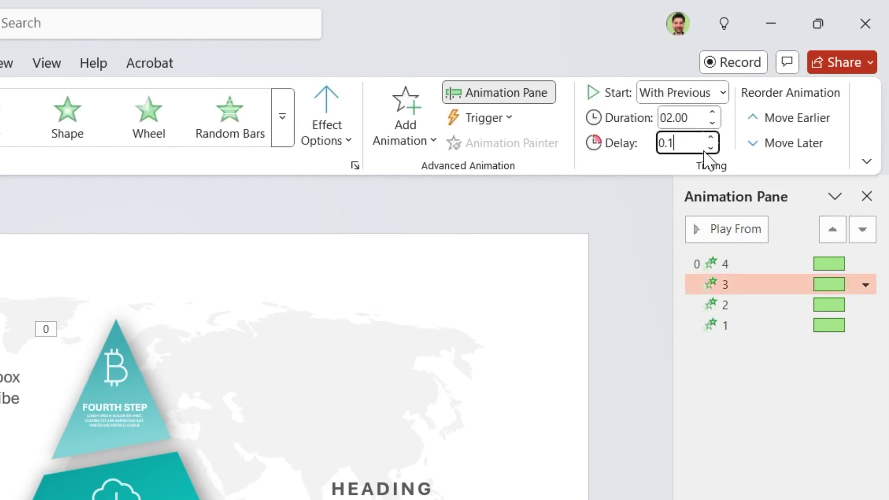
{"action": "type", "text": ".1"}
Step: Delay animation 2 by 0.2 s and animation 1 by 0.3 s
{"action": "left_click", "coordinate": [725, 304]}
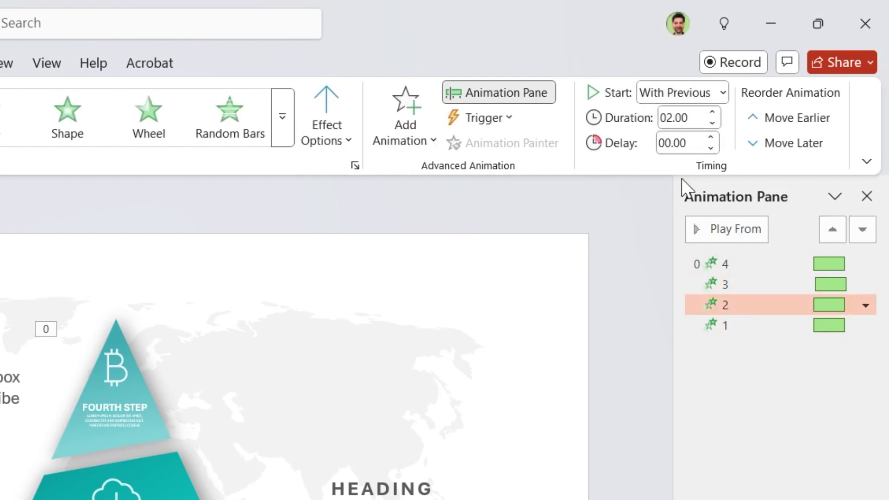
{"action": "left_click", "coordinate": [697, 145]}
{"action": "type", "text": "0.2"}
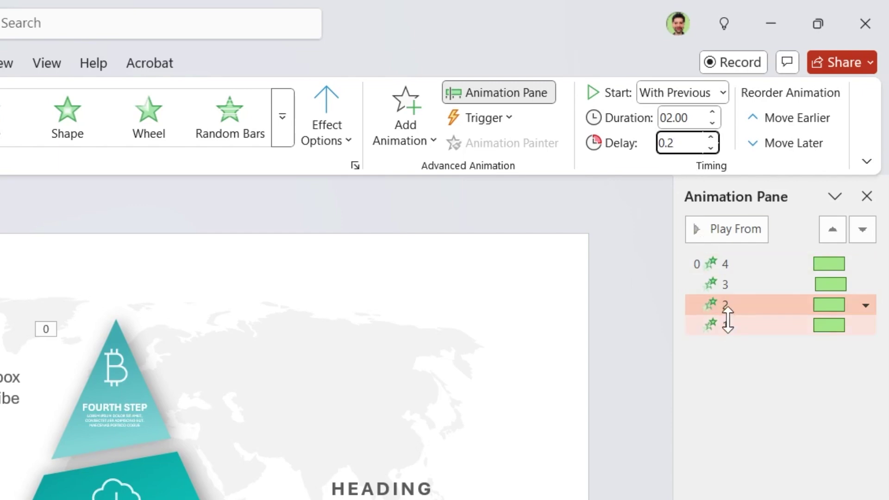
{"action": "left_click", "coordinate": [725, 325]}
{"action": "left_click", "coordinate": [691, 142]}
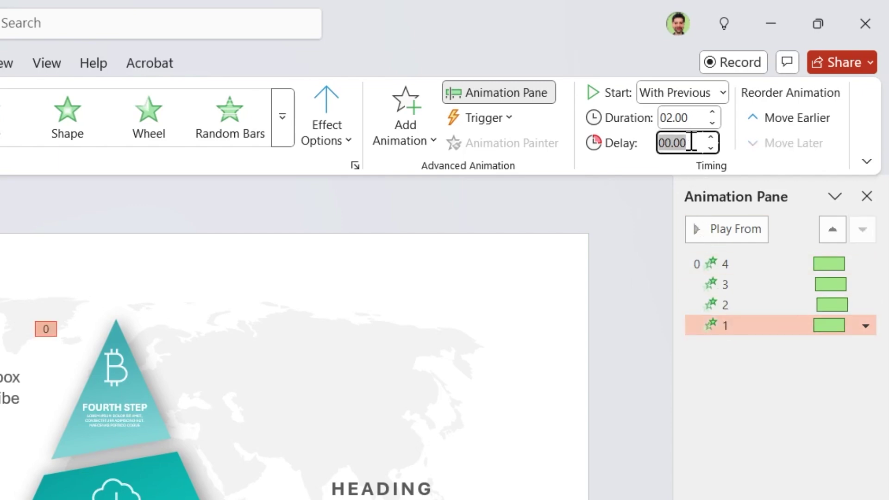
{"action": "type", "text": "0.3"}
{"action": "key", "text": "Return"}
{"action": "left_click", "coordinate": [326, 391]}
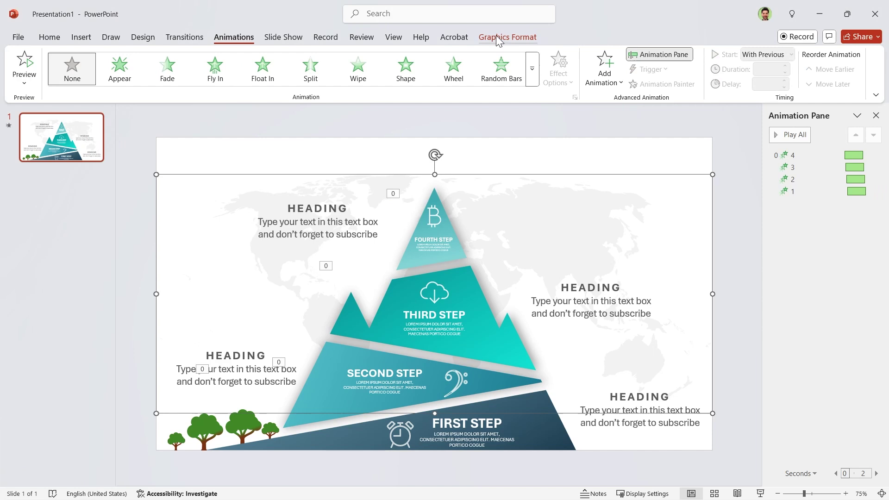
Step: Resize the world map to 8 inches tall and centre it horizontally and vertically on the slide
{"action": "left_click", "coordinate": [496, 37]}
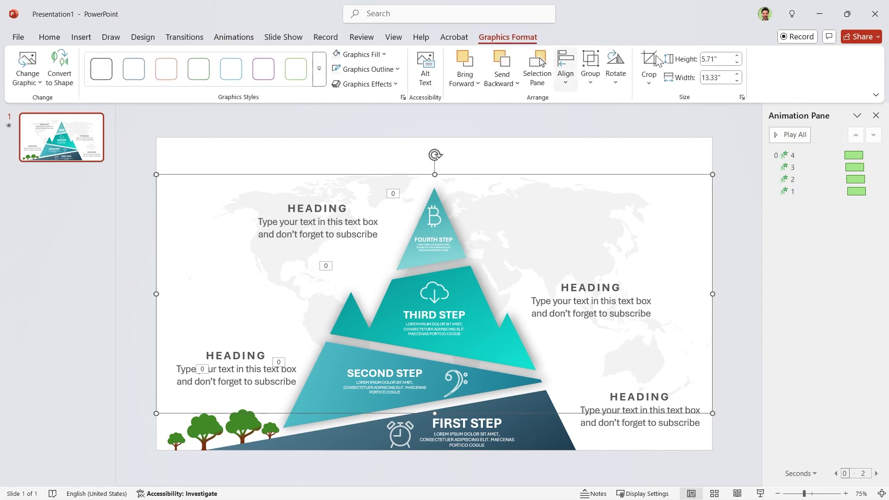
{"action": "triple_click", "coordinate": [720, 58]}
{"action": "type", "text": "8"}
{"action": "key", "text": "Return"}
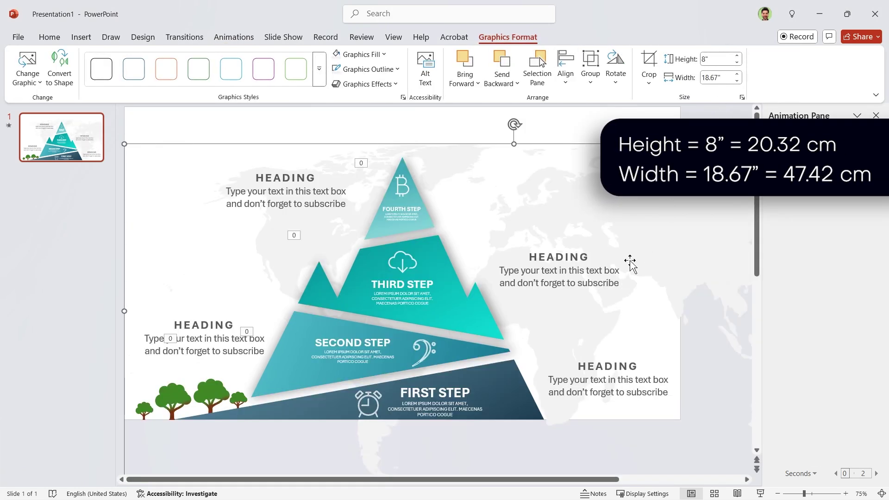
{"action": "left_click", "coordinate": [566, 69]}
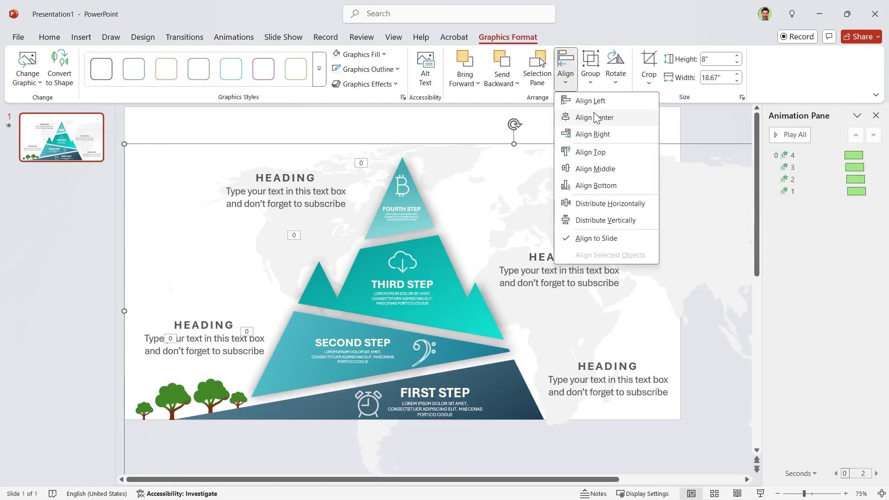
{"action": "left_click", "coordinate": [594, 117]}
{"action": "left_click", "coordinate": [572, 83]}
{"action": "left_click", "coordinate": [595, 168]}
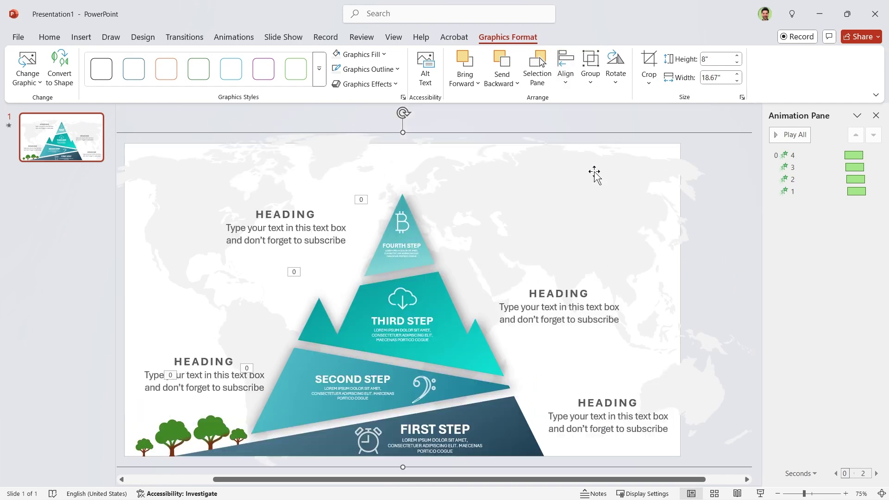
Step: Give the map a Fade entrance, With Previous, with a 0.3 s delay and 1.5 s duration
{"action": "left_click", "coordinate": [227, 41]}
{"action": "left_click", "coordinate": [165, 70]}
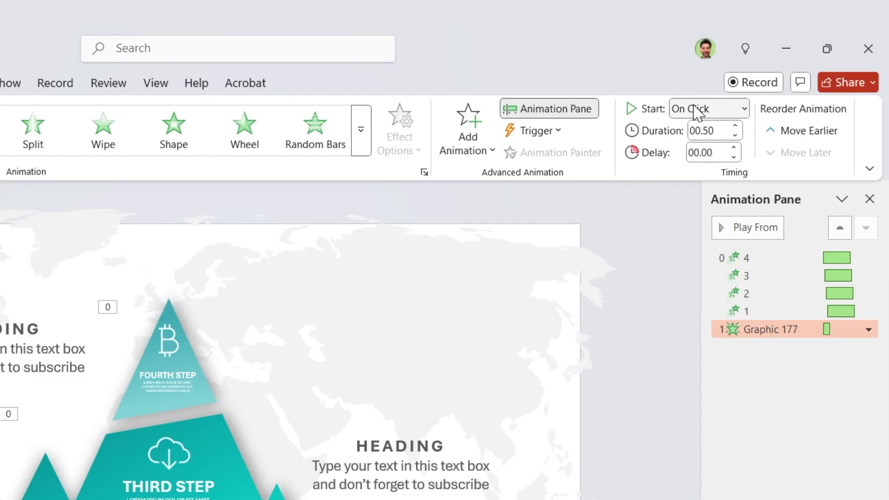
{"action": "left_click", "coordinate": [759, 56]}
{"action": "left_click", "coordinate": [709, 151]}
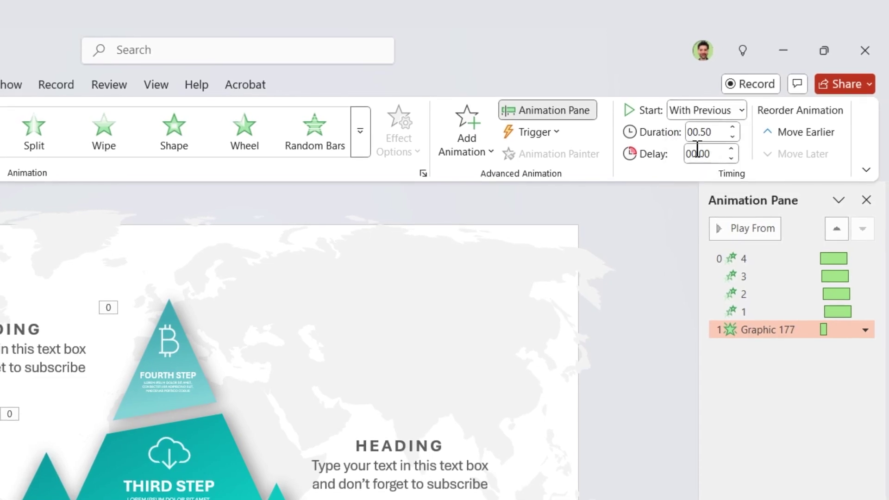
{"action": "double_click", "coordinate": [696, 154]}
{"action": "type", "text": "0.3"}
{"action": "key", "text": "Return"}
{"action": "left_click", "coordinate": [730, 129]}
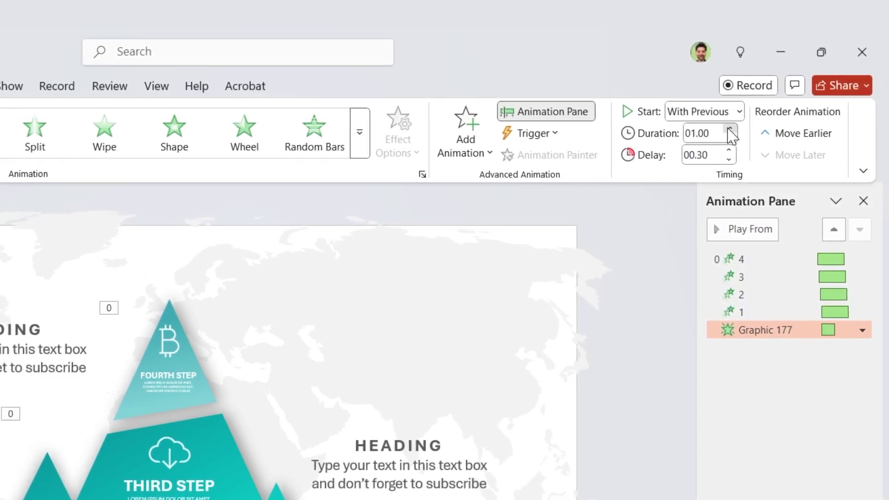
{"action": "left_click", "coordinate": [730, 129]}
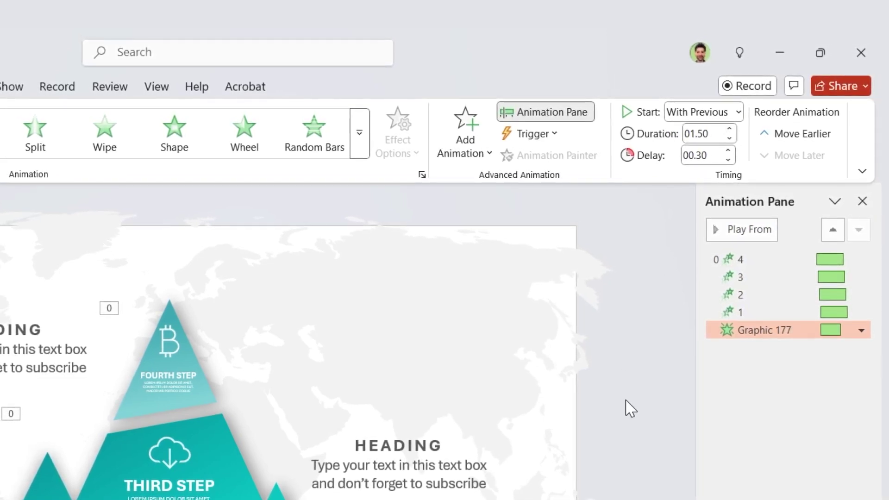
Step: Add a Grow/Shrink emphasis to the world map, starting With Previous
{"action": "left_click", "coordinate": [458, 152]}
{"action": "left_click", "coordinate": [739, 388]}
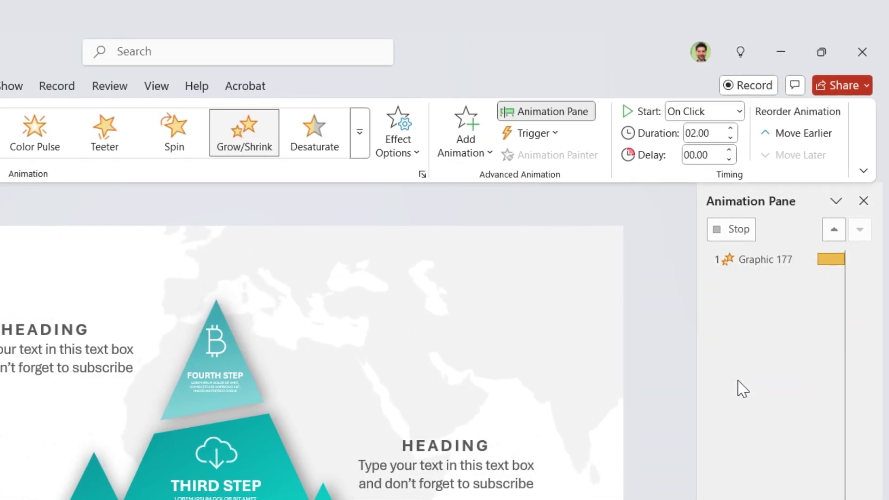
{"action": "left_click", "coordinate": [696, 114]}
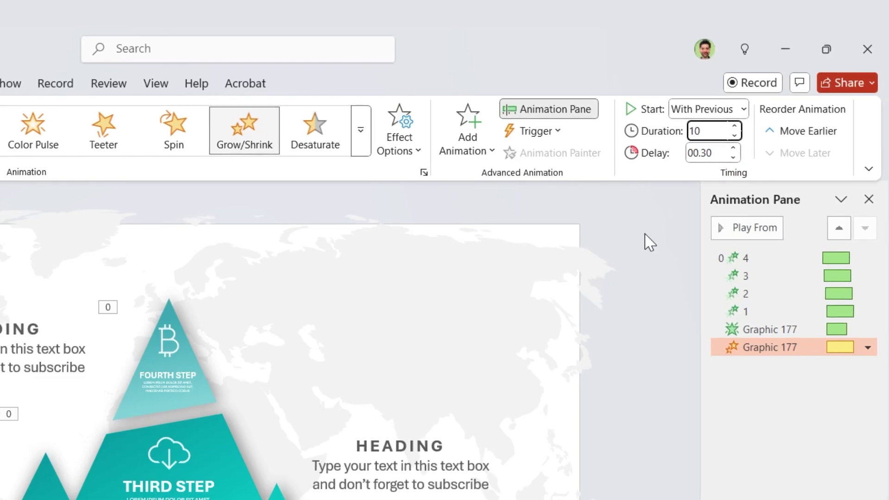
Step: Set the Grow/Shrink to a 10 s smooth end and a custom 75% size
{"action": "left_click", "coordinate": [423, 173]}
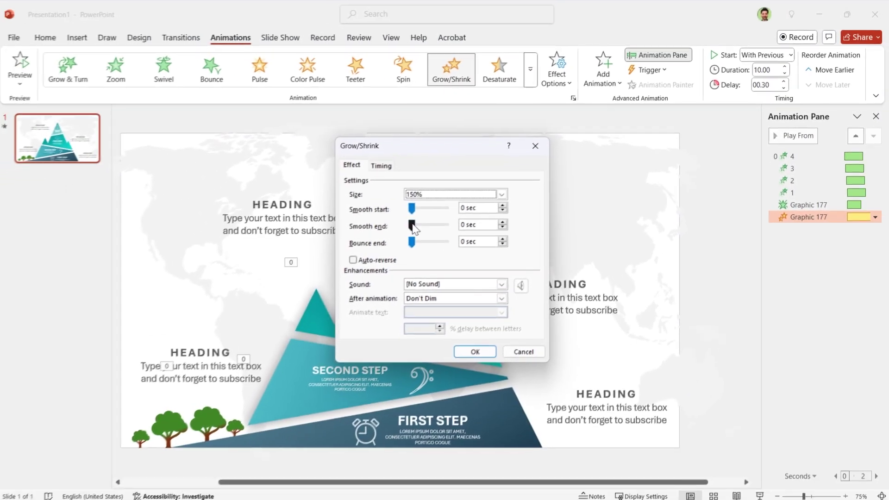
{"action": "left_click_drag", "start_coordinate": [412, 226], "coordinate": [461, 229]}
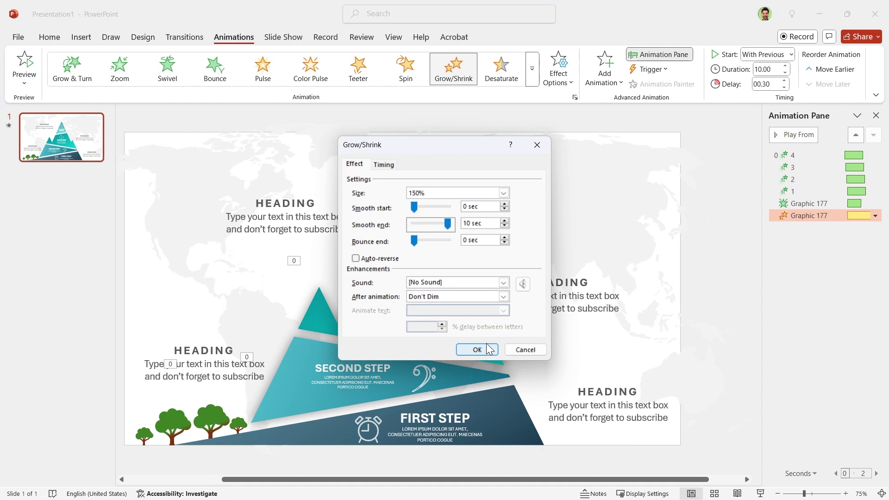
{"action": "left_click", "coordinate": [504, 193]}
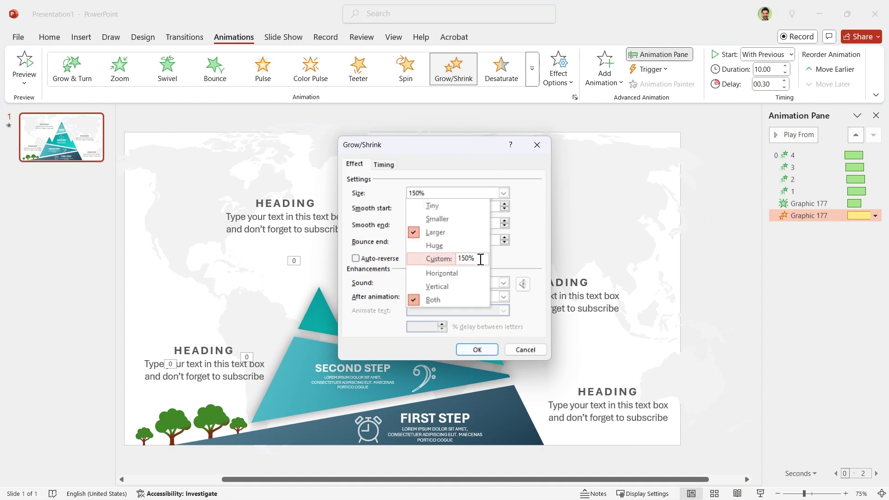
{"action": "left_click", "coordinate": [478, 258]}
{"action": "type", "text": "75"}
{"action": "key", "text": "Return"}
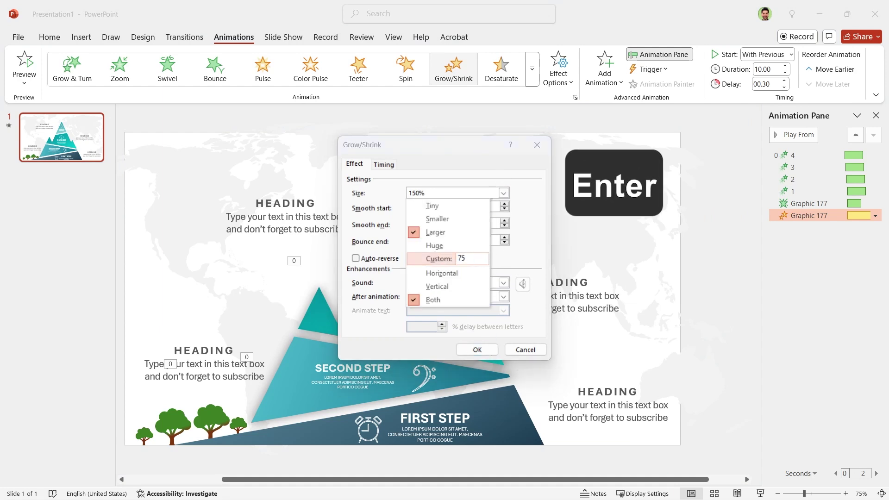
{"action": "left_click", "coordinate": [472, 349]}
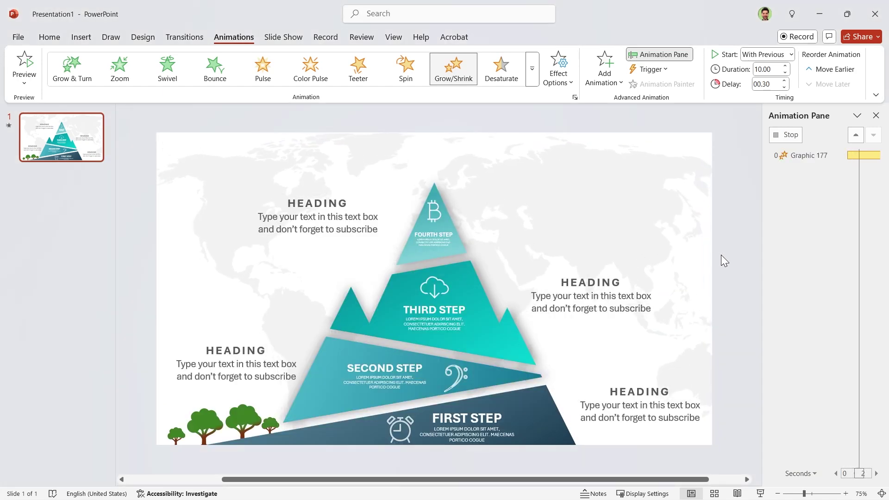
Step: Move both map animations to the top of the Animation Pane and close it
{"action": "left_click", "coordinate": [795, 203], "text": "ctrl"}
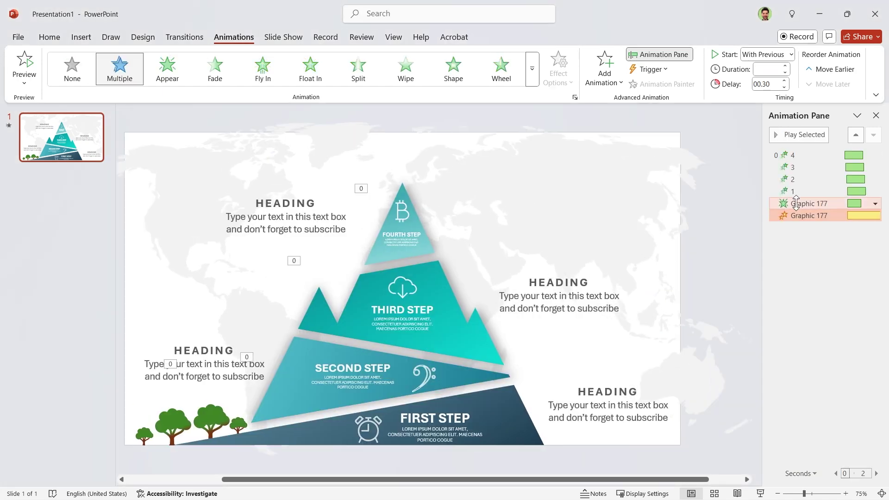
{"action": "left_click_drag", "start_coordinate": [795, 190], "coordinate": [793, 152]}
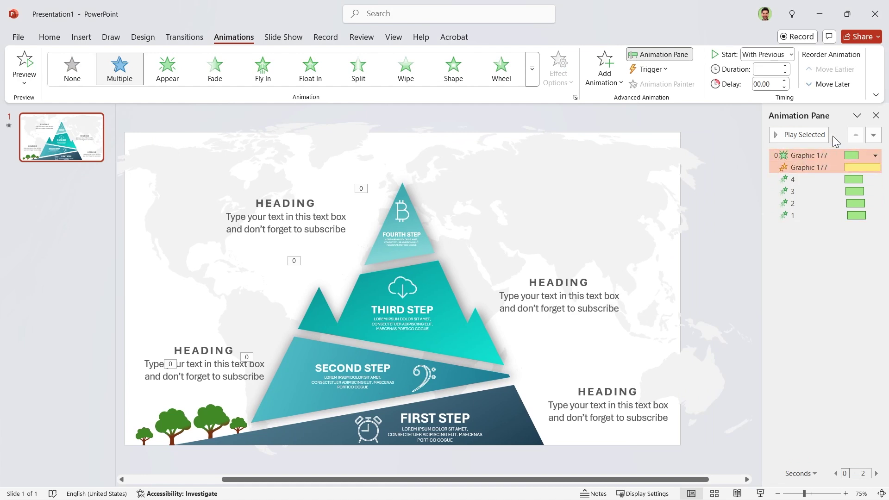
{"action": "left_click", "coordinate": [875, 116]}
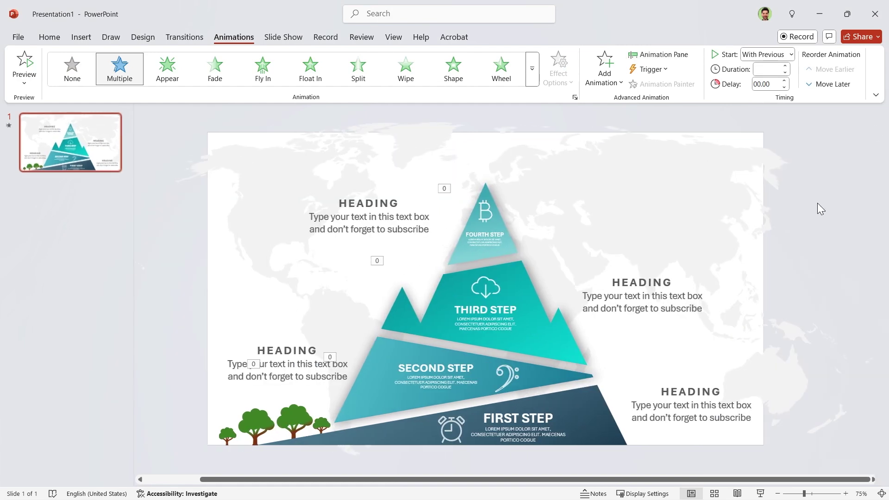
Step: Select the four HEADING text boxes and apply a Fade entrance
{"action": "left_click", "coordinate": [641, 301]}
{"action": "left_click", "coordinate": [679, 412], "text": "shift"}
{"action": "left_click", "coordinate": [299, 364], "text": "shift"}
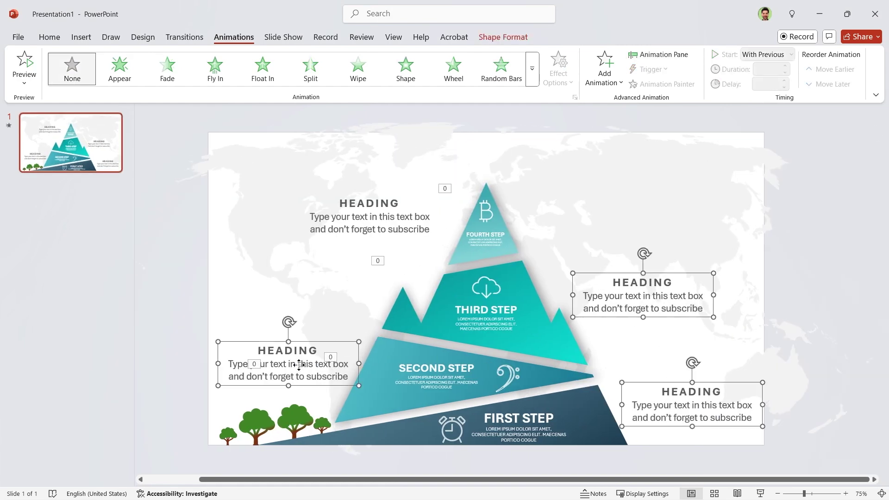
{"action": "left_click", "coordinate": [376, 227], "text": "shift"}
{"action": "left_click", "coordinate": [167, 69]}
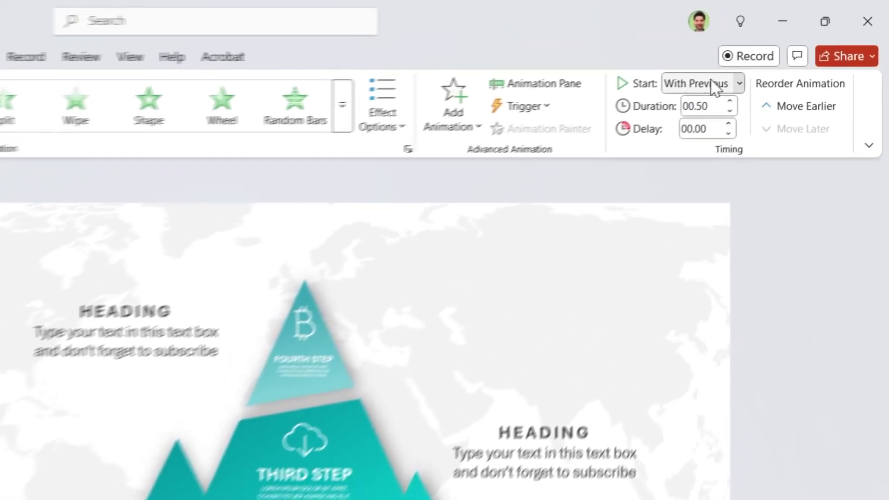
Step: Set the heading fade to With Previous, 1.5 s duration and 1.25 s delay
{"action": "left_click", "coordinate": [766, 59]}
{"action": "left_click", "coordinate": [747, 96]}
{"action": "left_click", "coordinate": [746, 93]}
{"action": "type", "text": "00.30"}
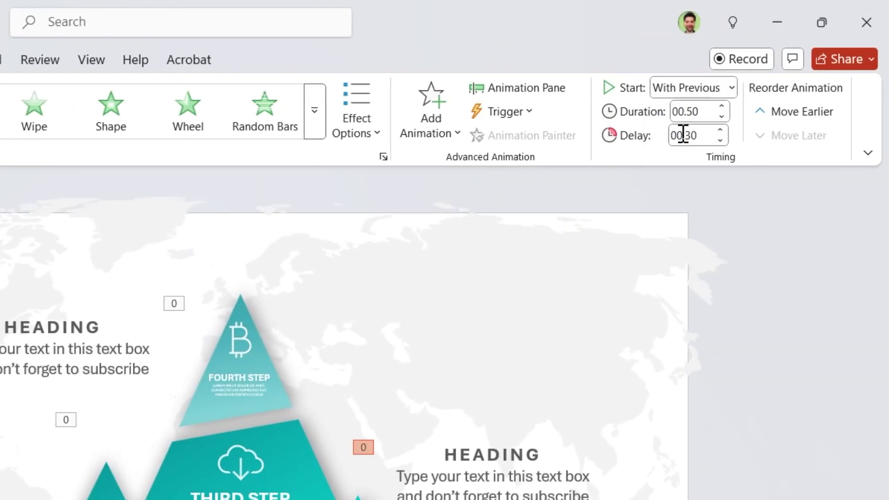
{"action": "left_click", "coordinate": [707, 112]}
{"action": "type", "text": "1.5"}
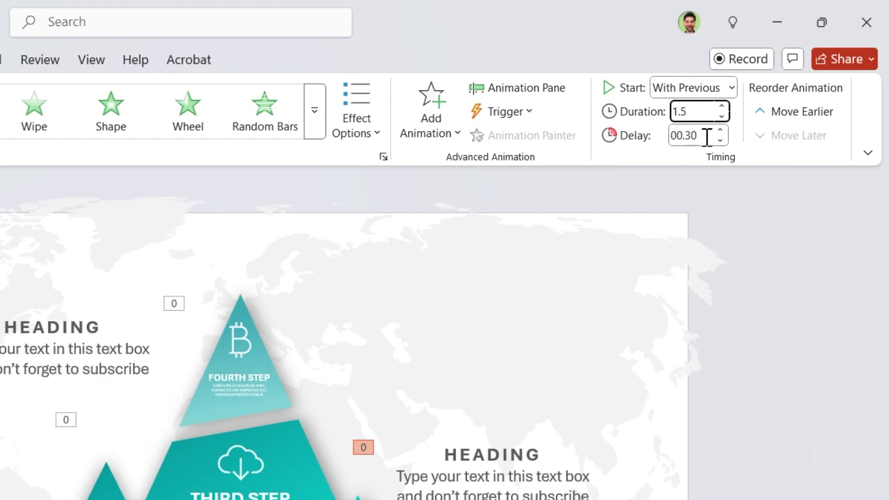
{"action": "left_click", "coordinate": [706, 137]}
{"action": "type", "text": "1"}
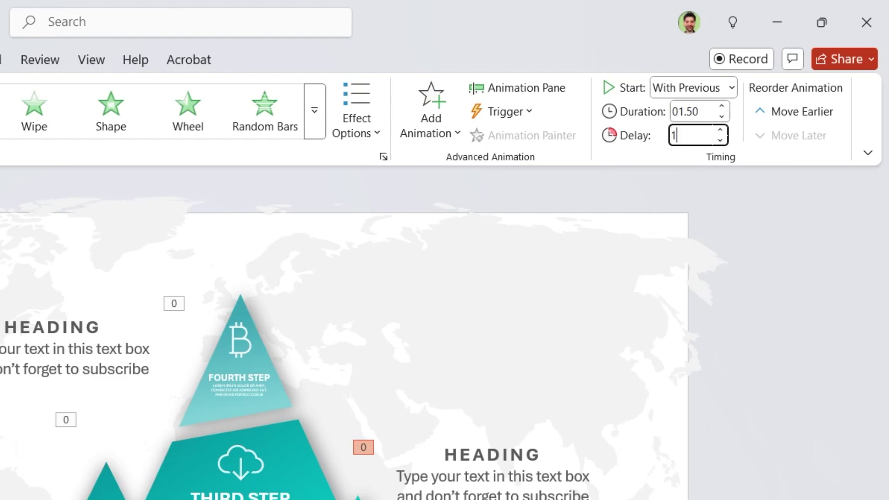
{"action": "type", "text": ".25"}
{"action": "key", "text": "Return"}
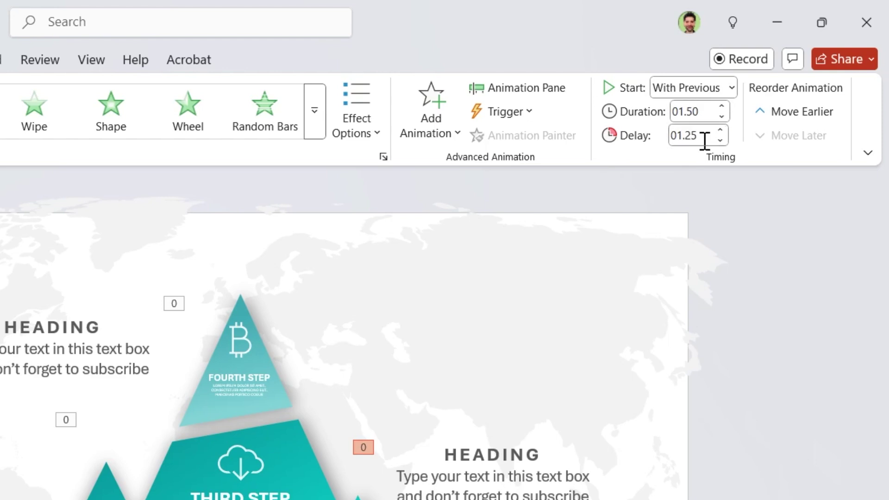